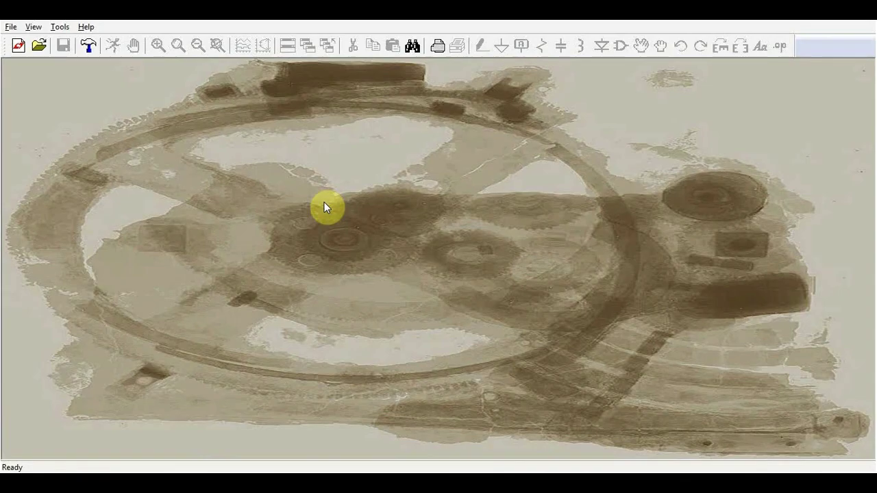
Create a new blank schematic sheet
left_click(18, 48)
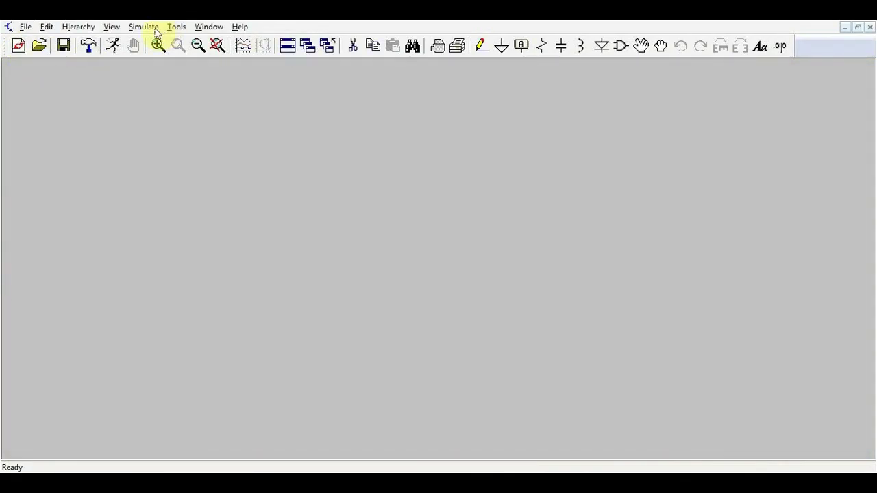
left_click(145, 27)
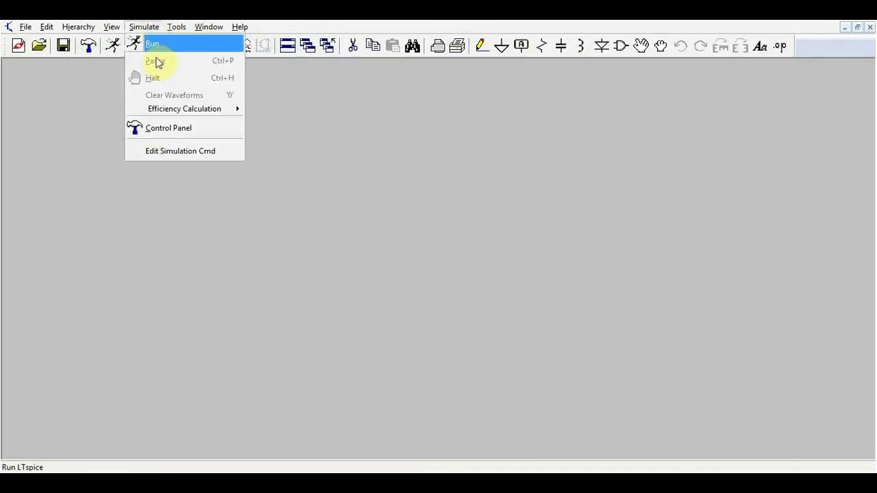
Start an AC analysis command and choose a decade-spaced sweep
left_click(173, 154)
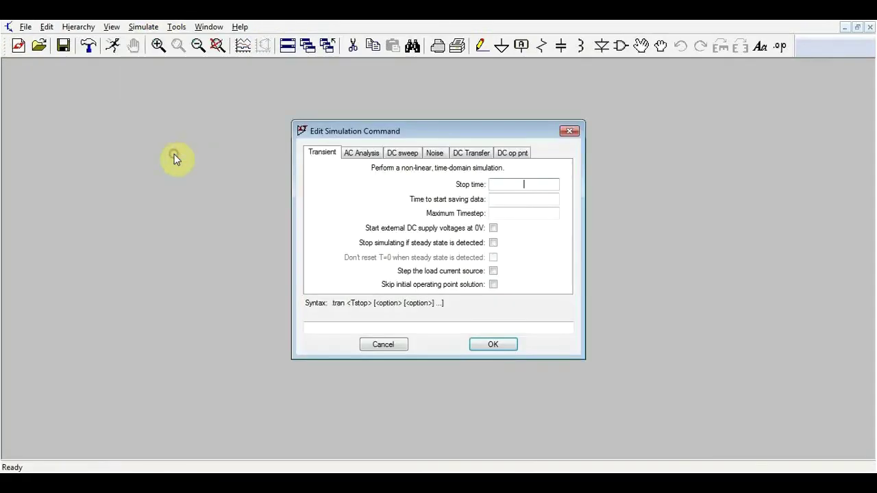
left_click(357, 156)
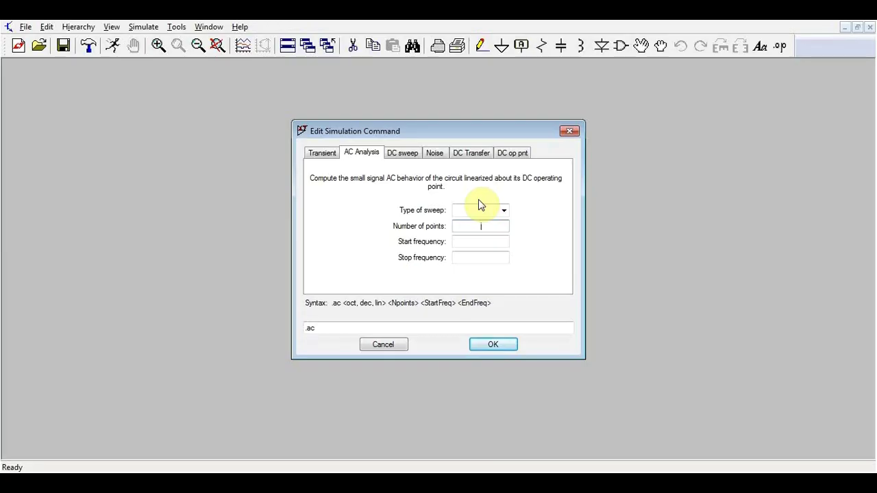
left_click(504, 211)
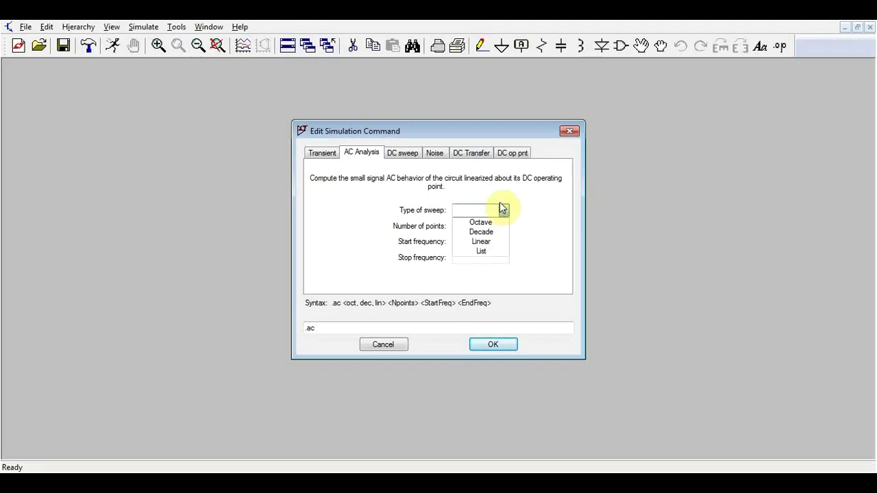
left_click(488, 252)
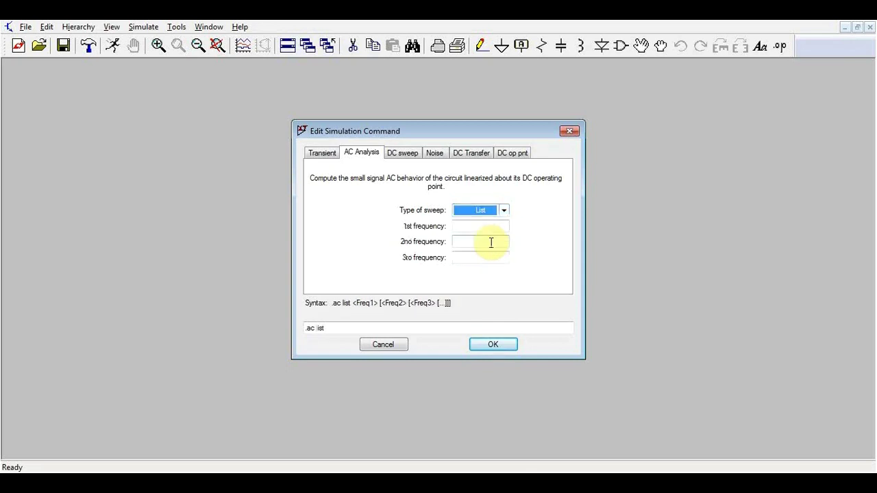
left_click(504, 210)
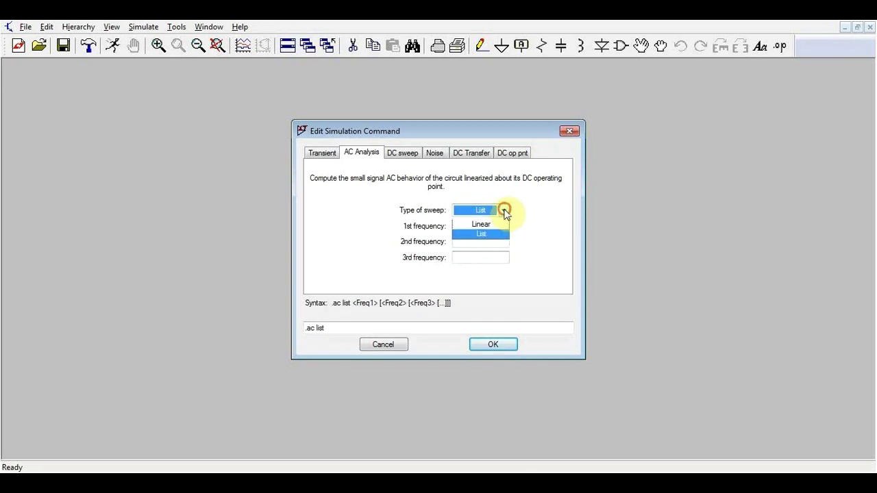
left_click(493, 233)
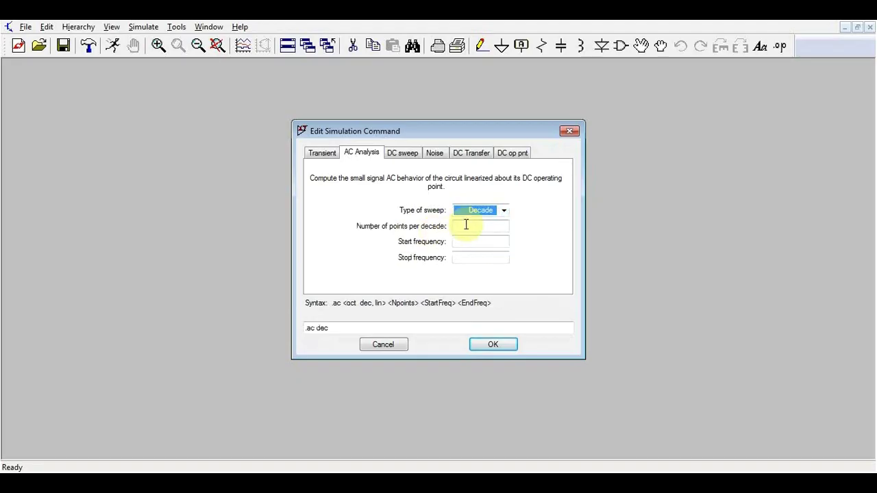
Enter 100 points per decade from 10 Hz to 1meg and place the .ac directive
left_click(468, 225)
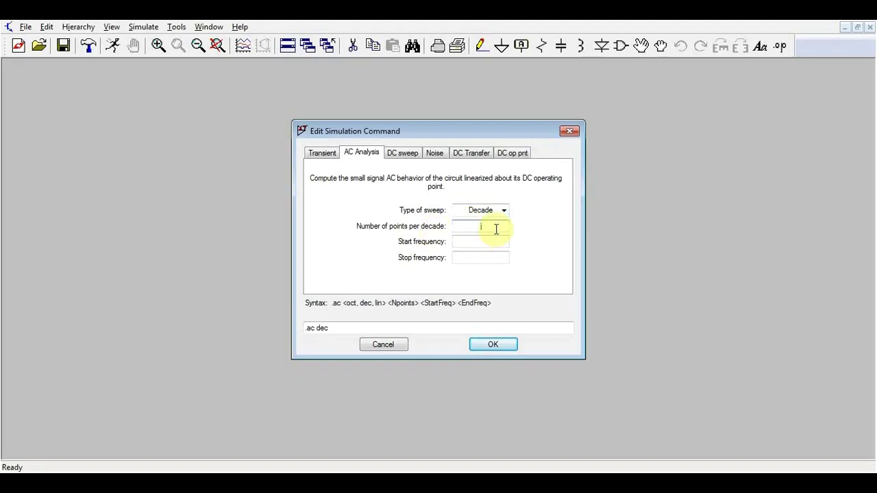
type("100")
left_click(493, 244)
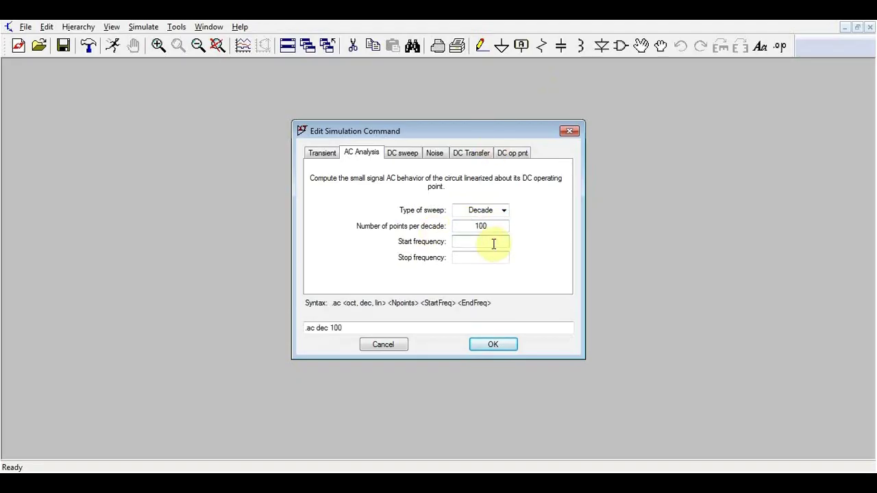
type("10")
left_click(494, 259)
type("1meg")
left_click(494, 345)
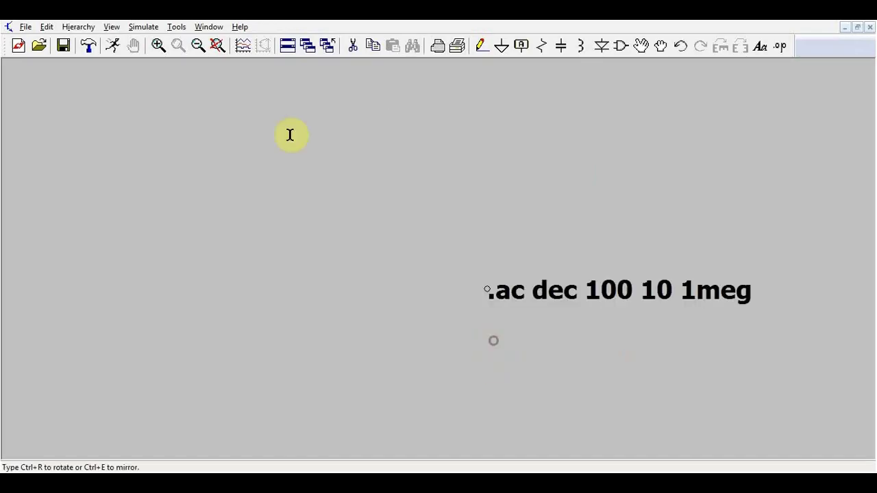
left_click(307, 145)
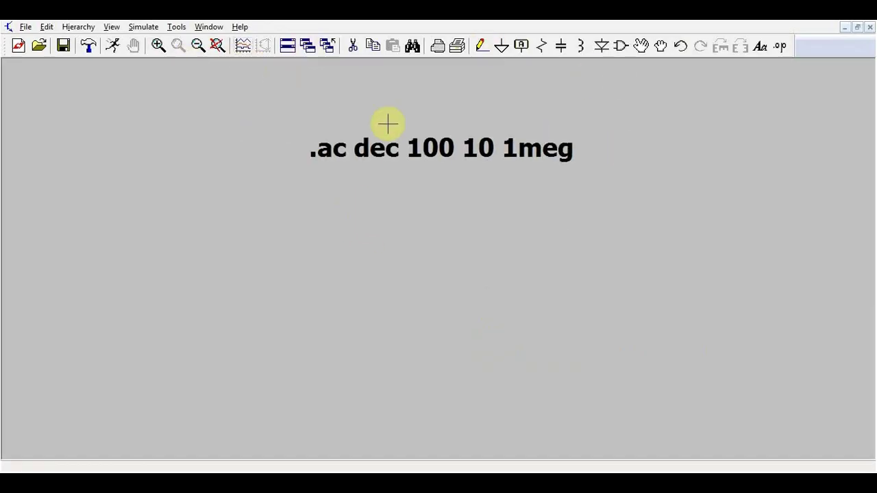
Place a voltage source V1 on the schematic
left_click(622, 46)
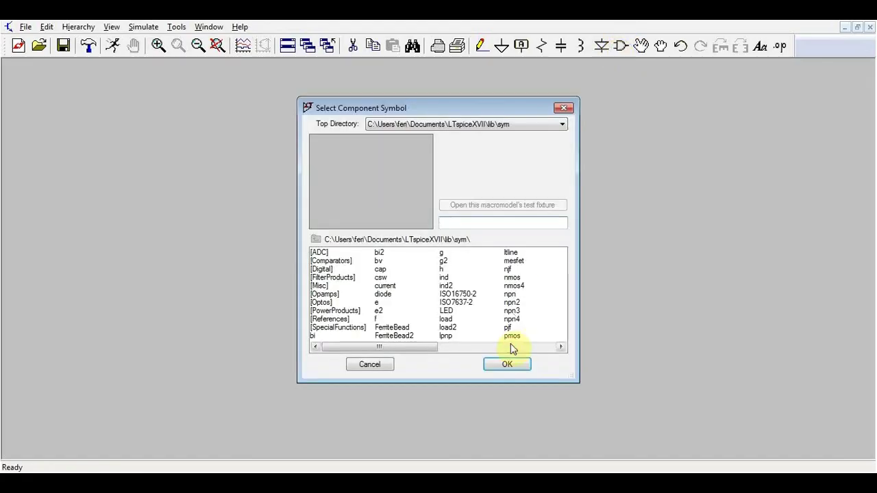
left_click(511, 346)
left_click(451, 286)
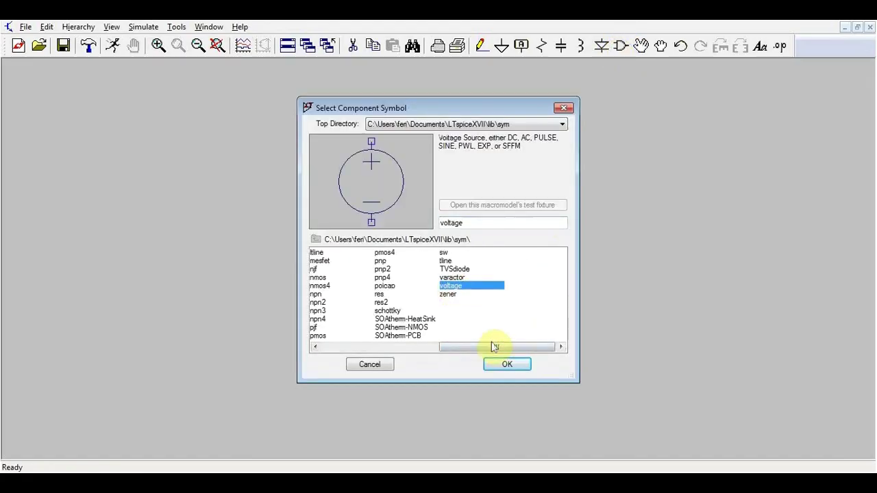
left_click(499, 368)
key("Escape")
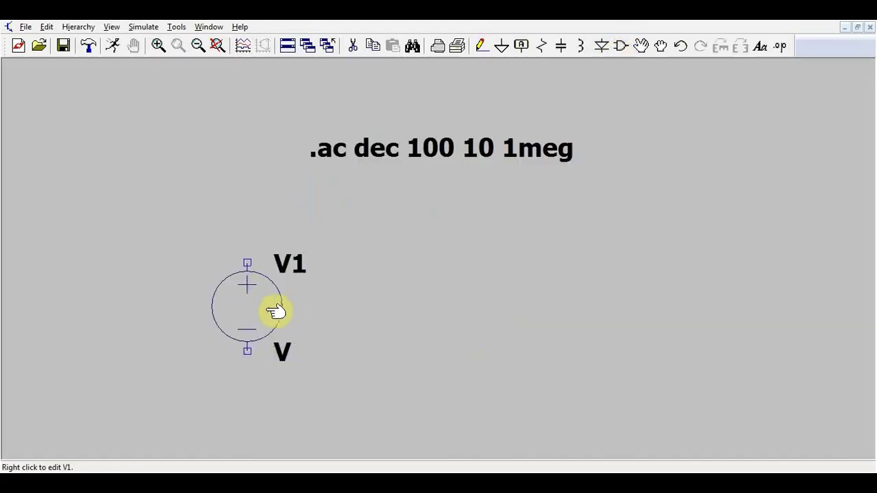
Set V1's AC amplitude to 1 in its advanced settings
right_click(271, 309)
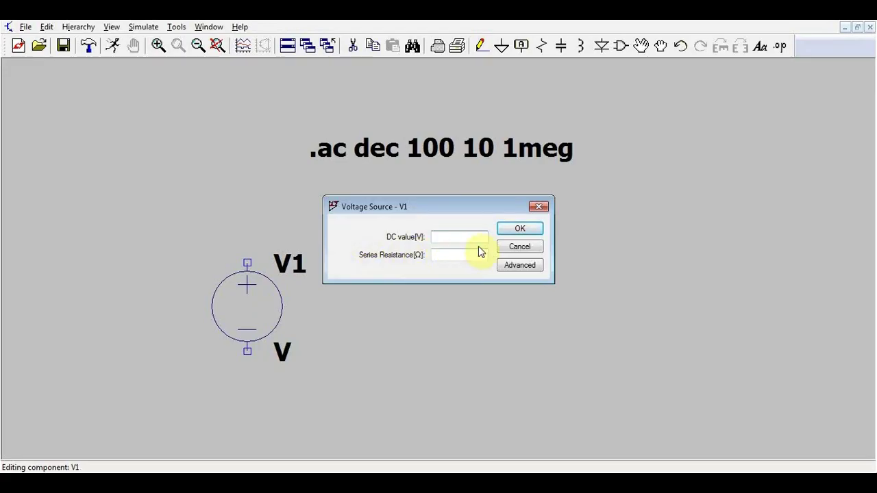
left_click(519, 267)
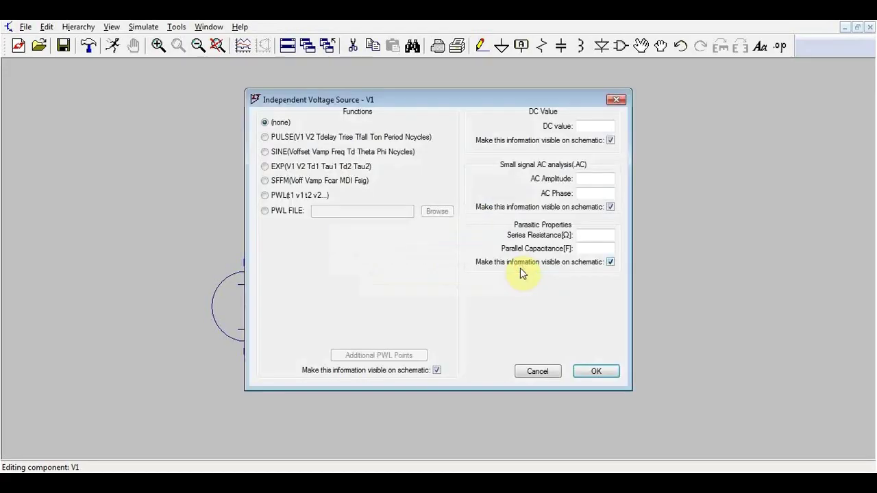
left_click(595, 179)
type("1")
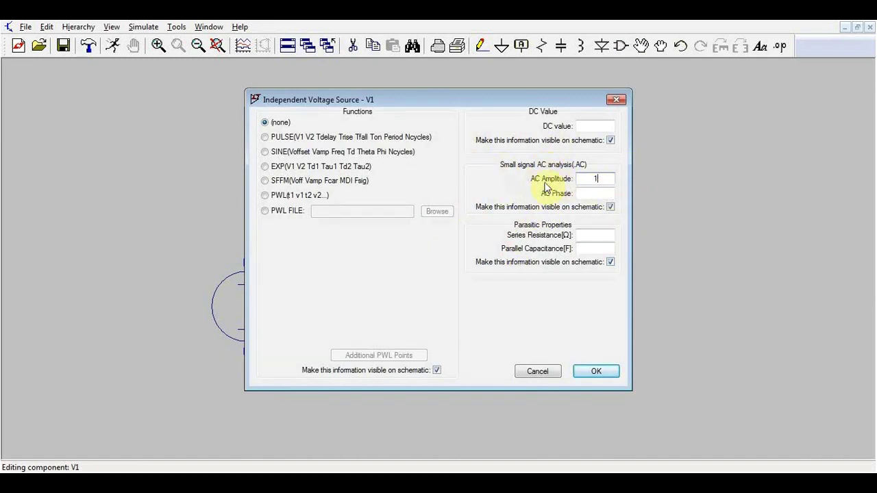
left_click(599, 192)
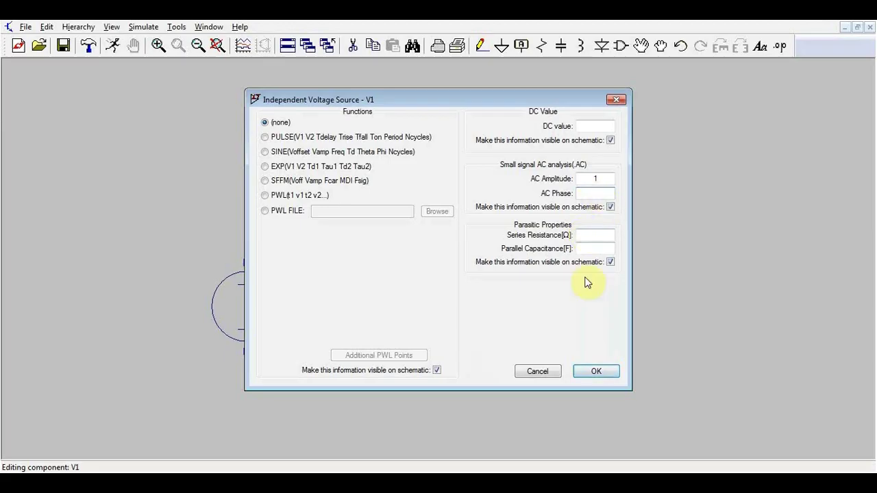
left_click(596, 371)
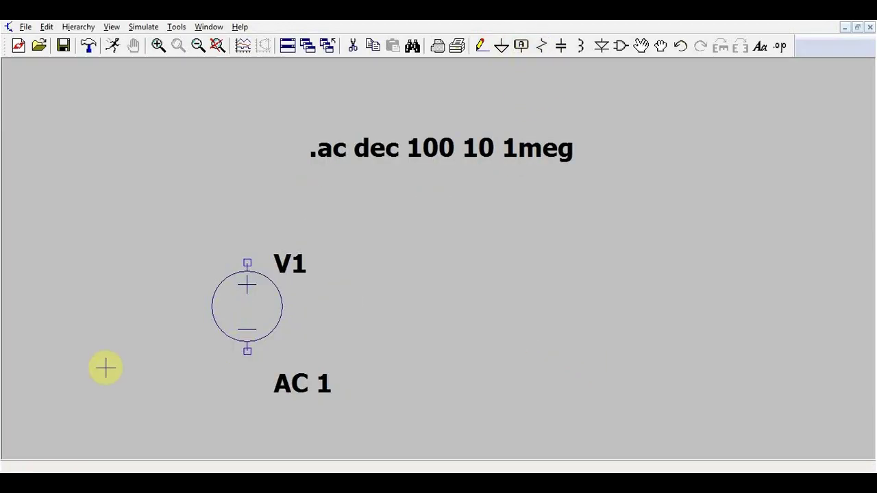
Place a horizontal resistor R1 and a capacitor C1 to the right of V1
left_click(544, 48)
key("ctrl+r")
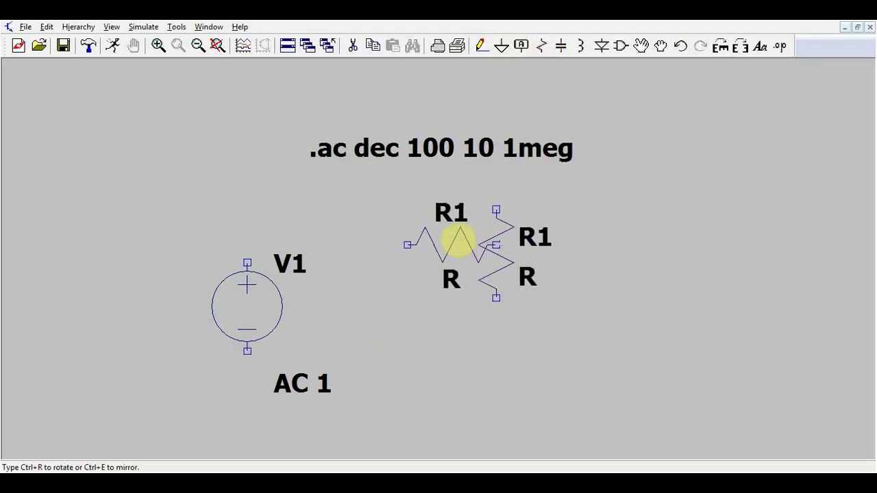
left_click(429, 228)
left_click(562, 45)
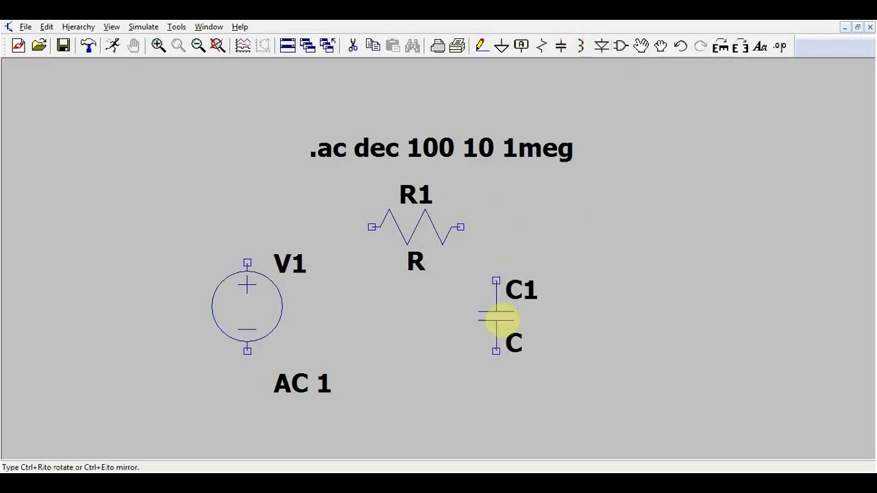
left_click(514, 317)
key("Escape")
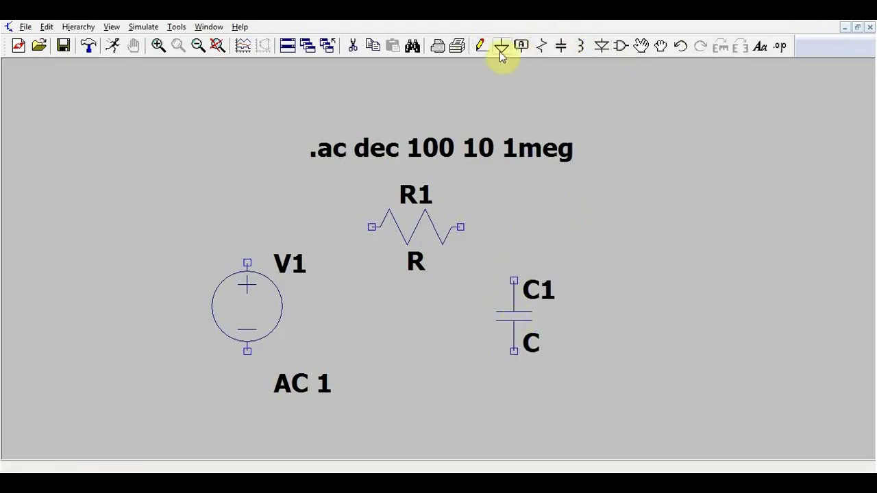
Add grounds below V1 and C1 and wire the RC circuit together
left_click(501, 47)
left_click(247, 404)
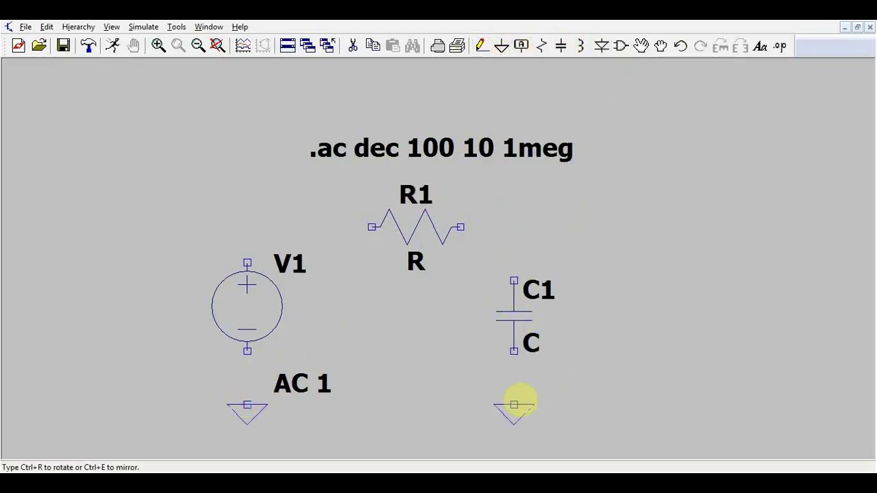
left_click(514, 404)
left_click(482, 45)
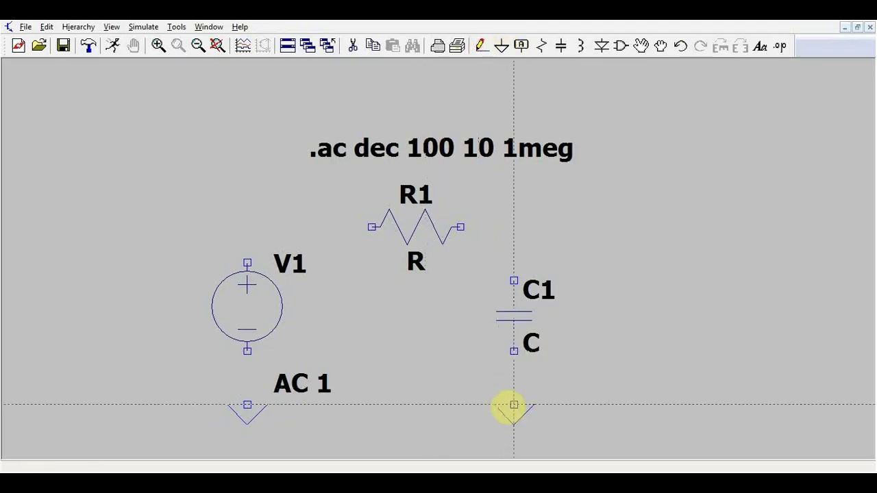
left_click(514, 404)
left_click(514, 227)
left_click(247, 227)
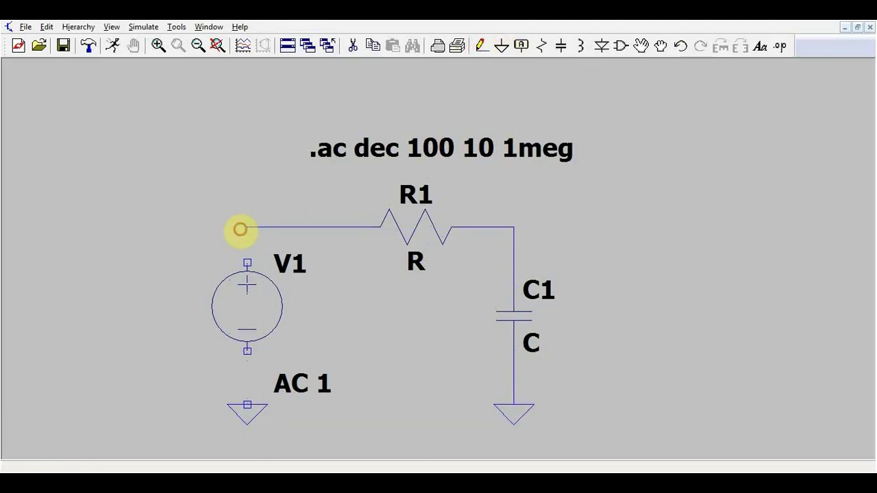
left_click(247, 404)
right_click(290, 337)
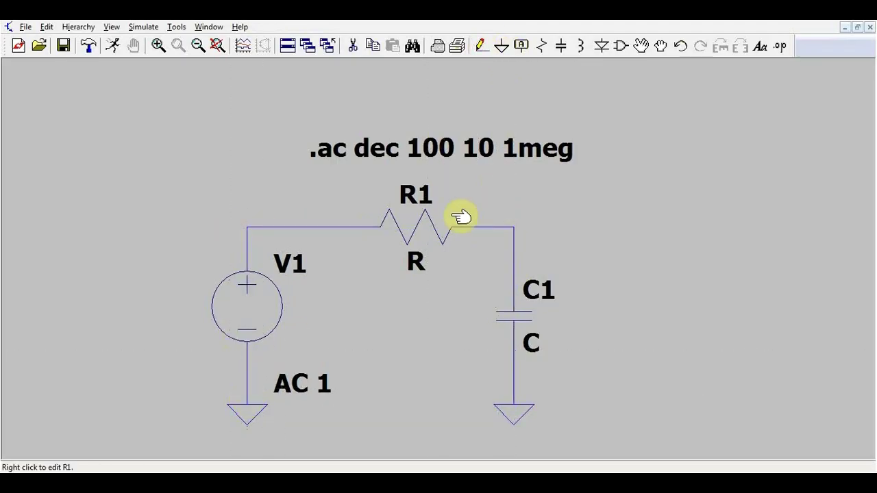
Set R1 to 1k and C1 to 100n
right_click(436, 226)
type("1k")
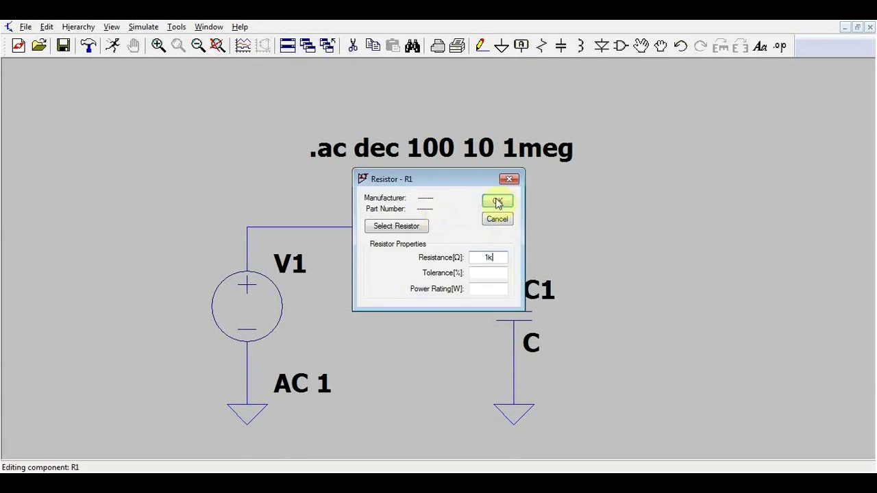
left_click(497, 202)
right_click(505, 305)
type("1")
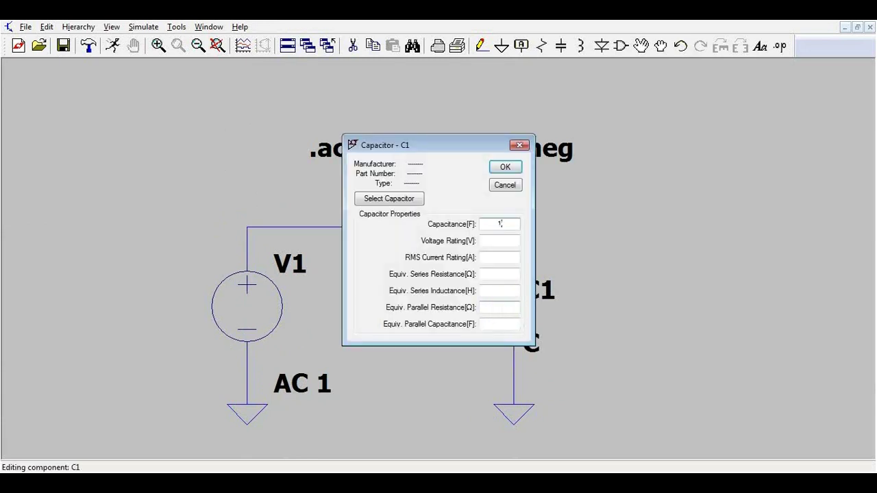
type("00n")
key("Return")
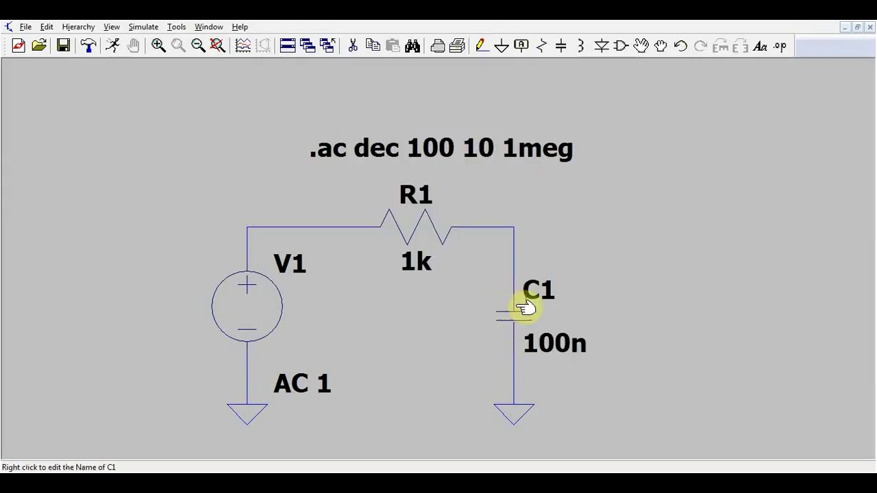
Run the AC simulation, plot V(n001) and V(n002), and attach a cursor to V(n002)
left_click(119, 51)
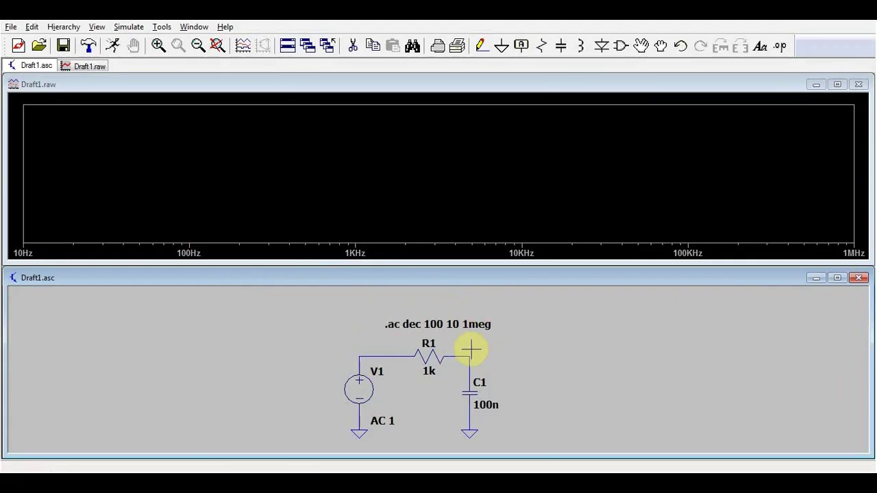
left_click(367, 350)
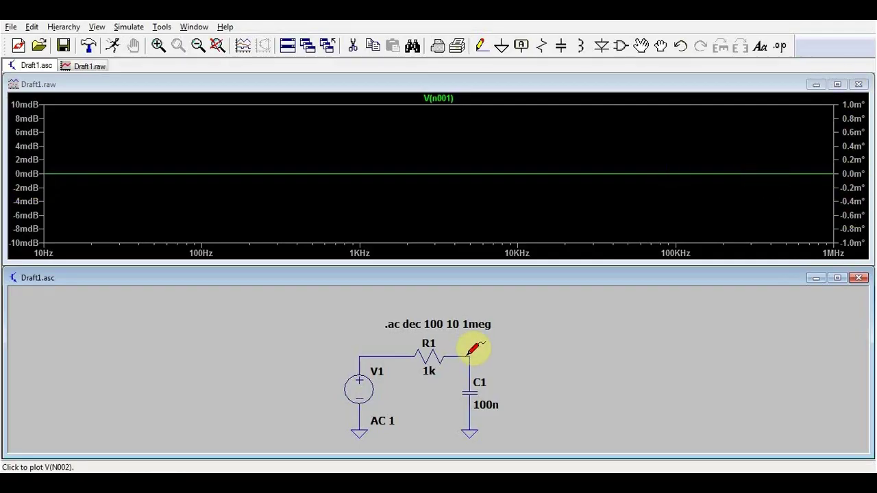
left_click(465, 353)
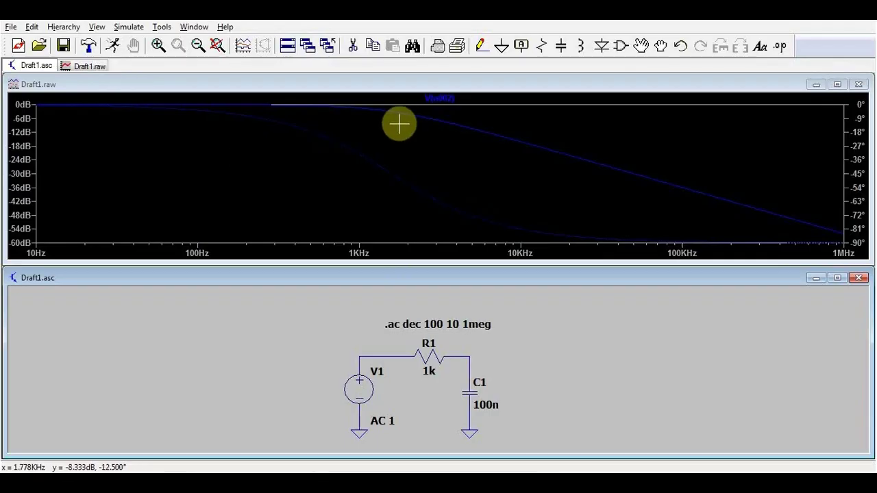
left_click(424, 100)
Slide the cursor along V(n002) to about 16 kHz, reading roughly -20 dB
mouse_move(436, 124)
left_mouse_down()
mouse_move(196, 131)
mouse_move(59, 121)
mouse_move(405, 131)
mouse_move(579, 176)
left_mouse_up()
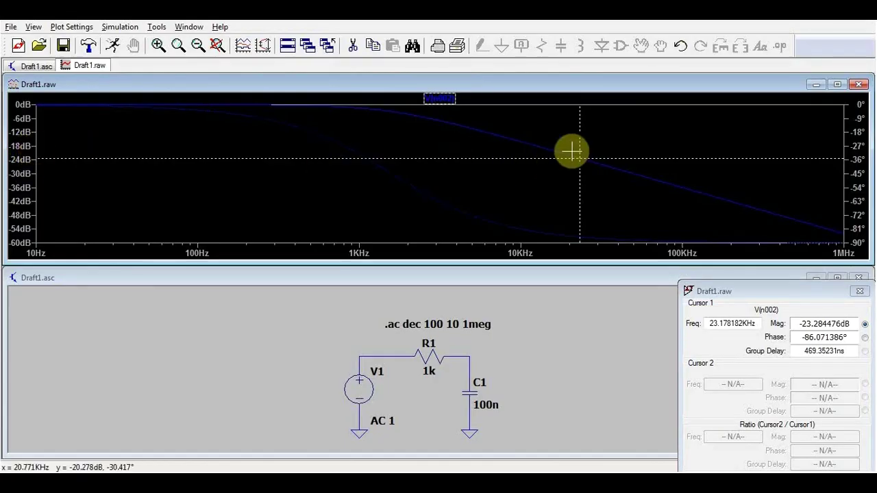
left_click_drag(582, 139, 554, 149)
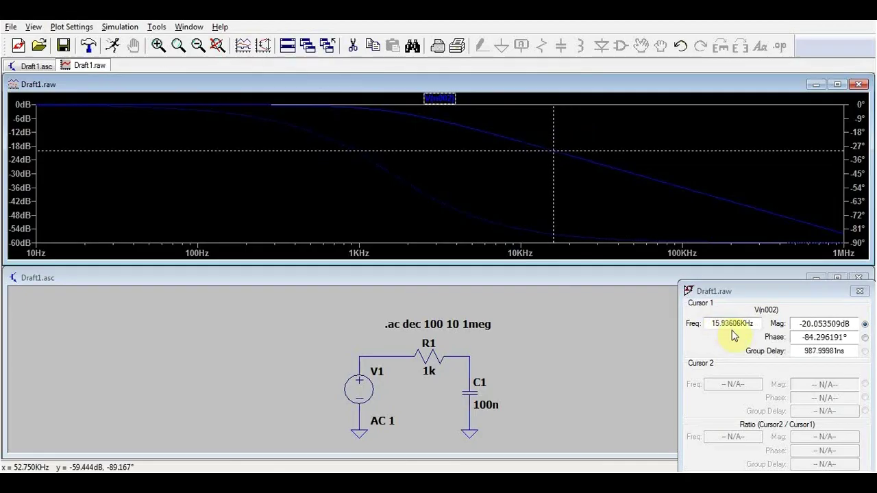
left_click(439, 98)
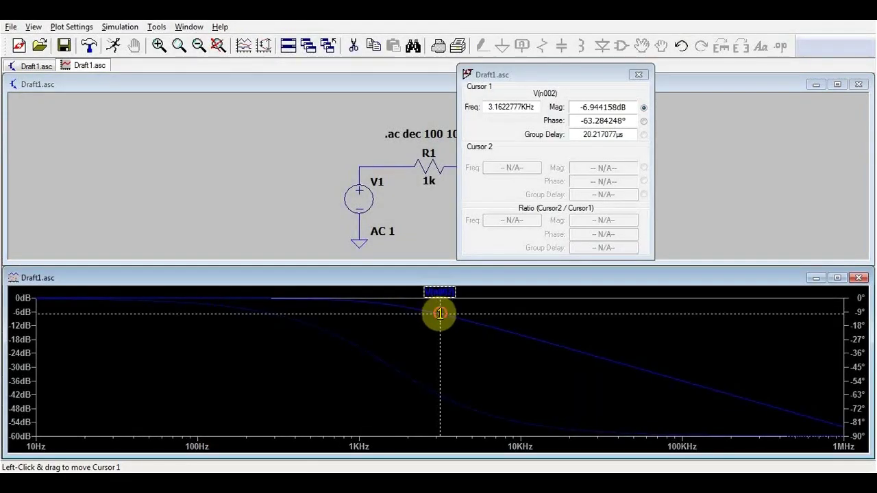
mouse_move(440, 310)
left_mouse_down()
mouse_move(485, 319)
mouse_move(554, 362)
left_mouse_up()
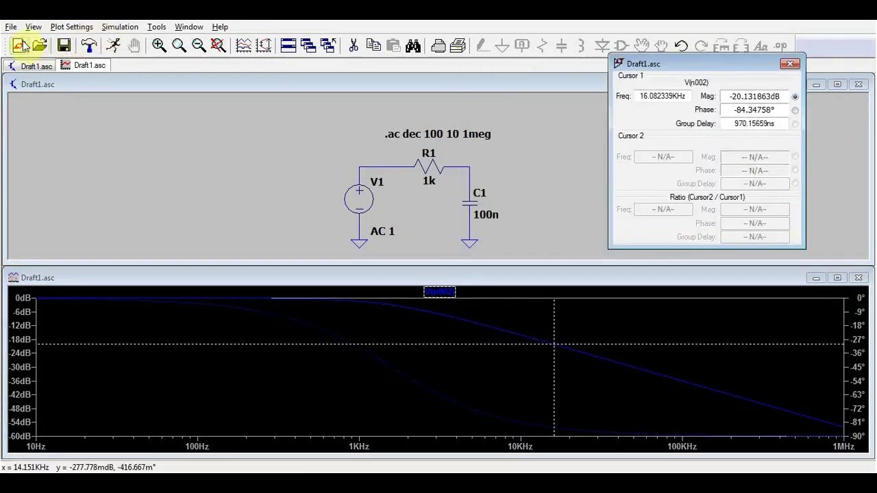
left_click(18, 45)
Copy the whole RC circuit into the new Draft7 schematic
left_click(342, 164)
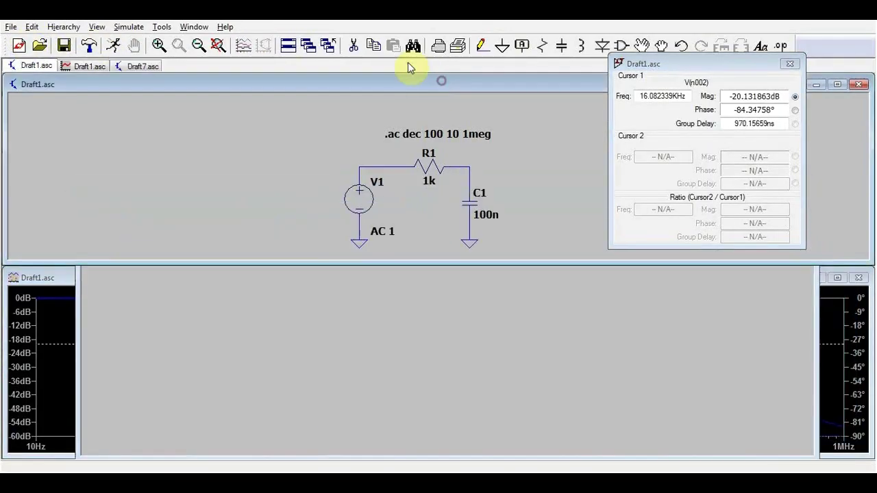
left_click(373, 45)
left_click_drag(328, 134, 532, 261)
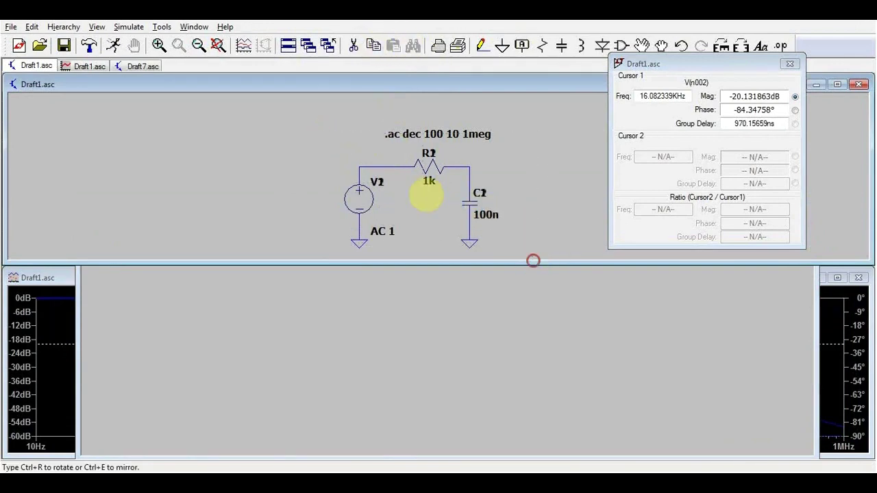
left_click(464, 352)
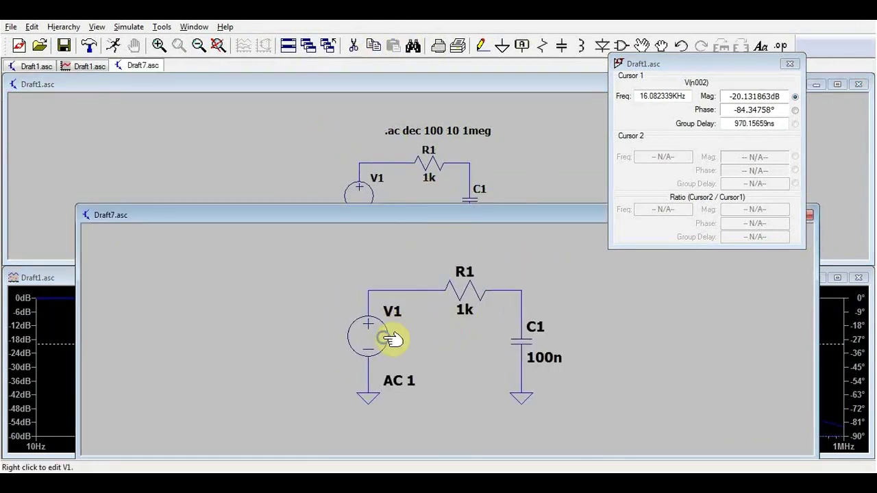
Make V1 a sine source with amplitude 1 and frequency 16k
right_click(392, 337)
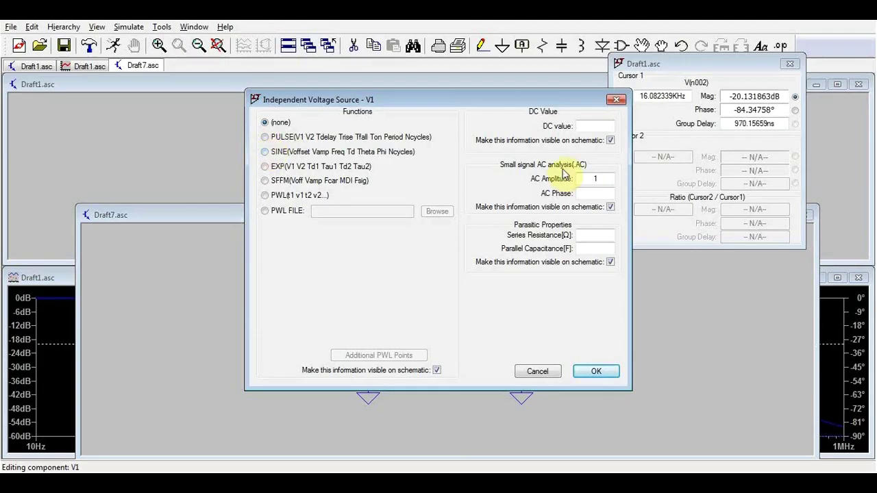
left_click(266, 152)
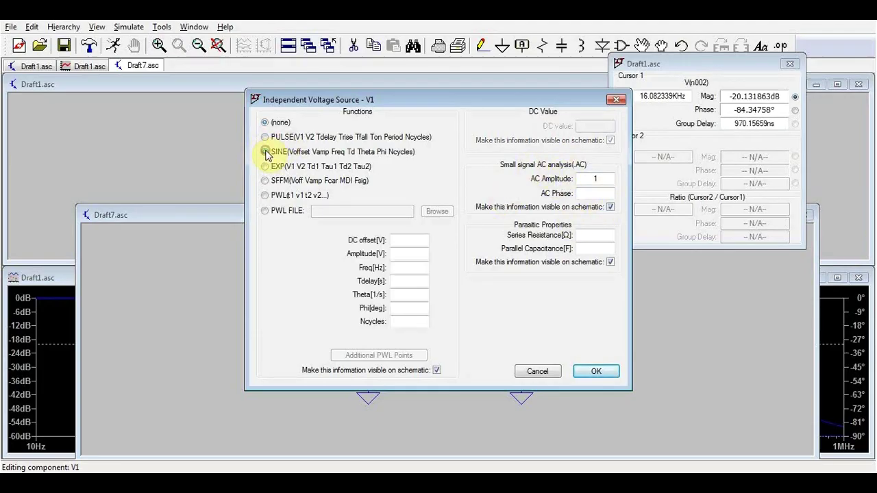
left_click(401, 253)
type("1")
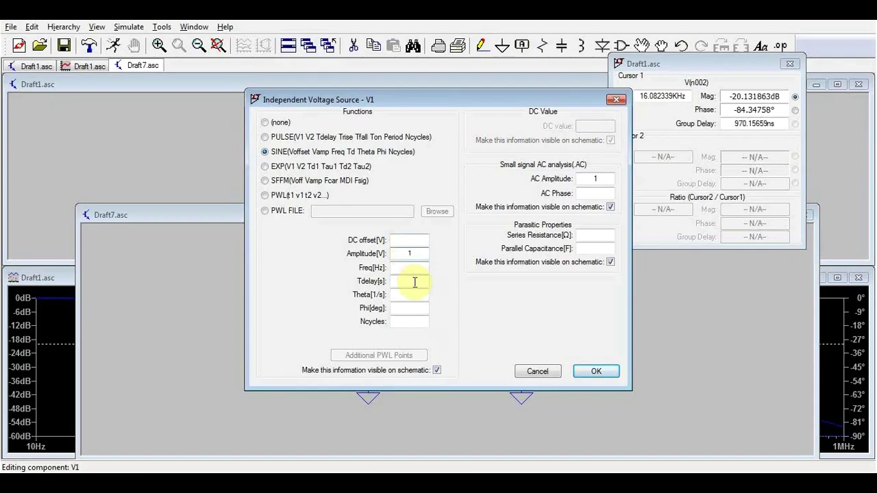
left_click(417, 267)
type("16k")
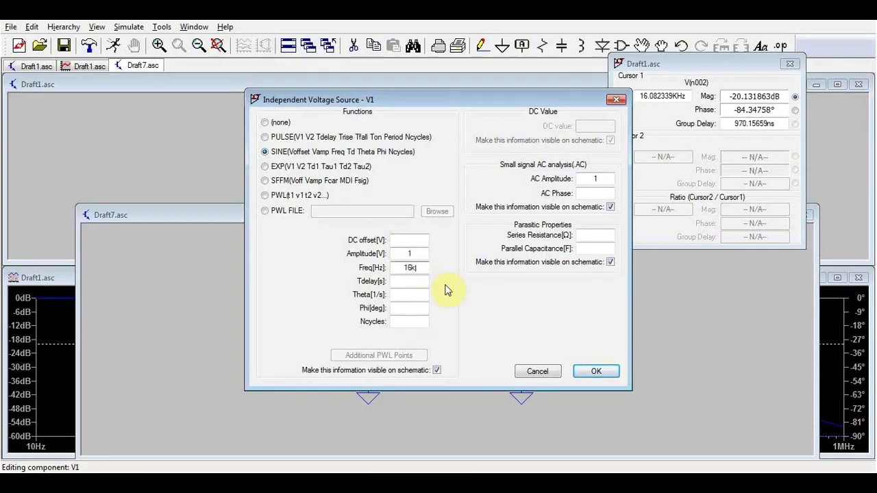
left_click(597, 372)
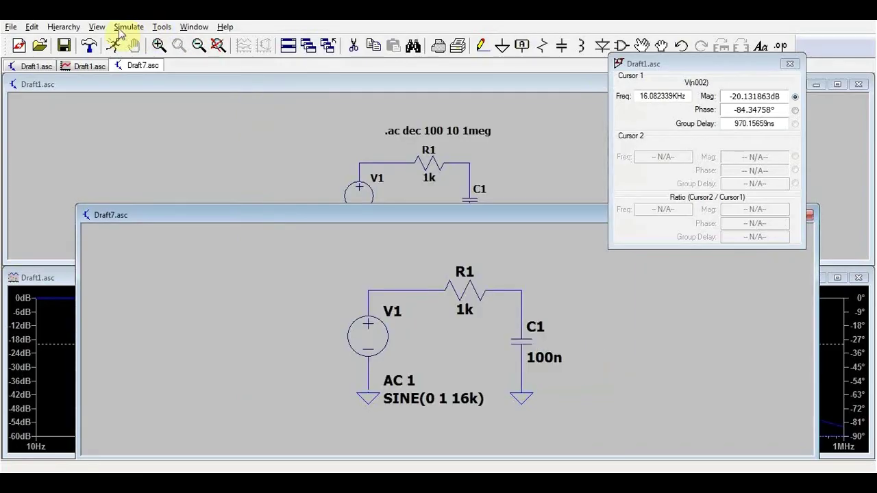
Add a transient analysis with 10m stop time and place the .tran directive
left_click(129, 27)
left_click(170, 152)
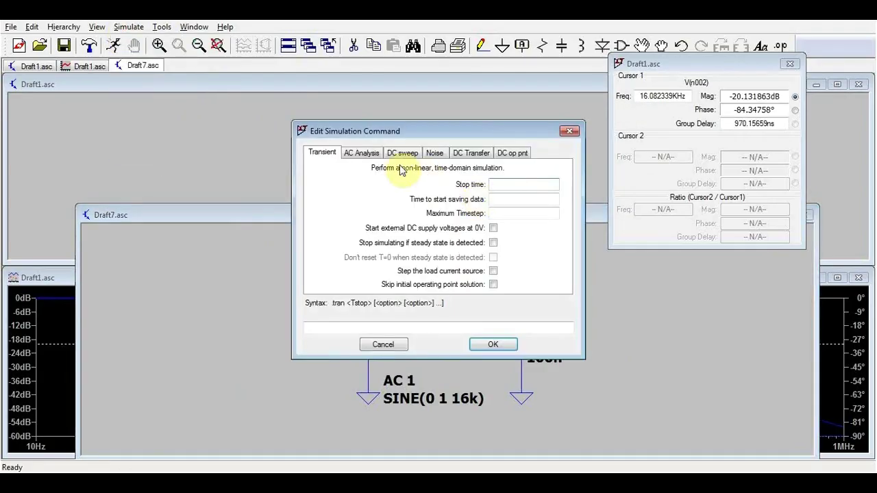
left_click(521, 183)
type("10m")
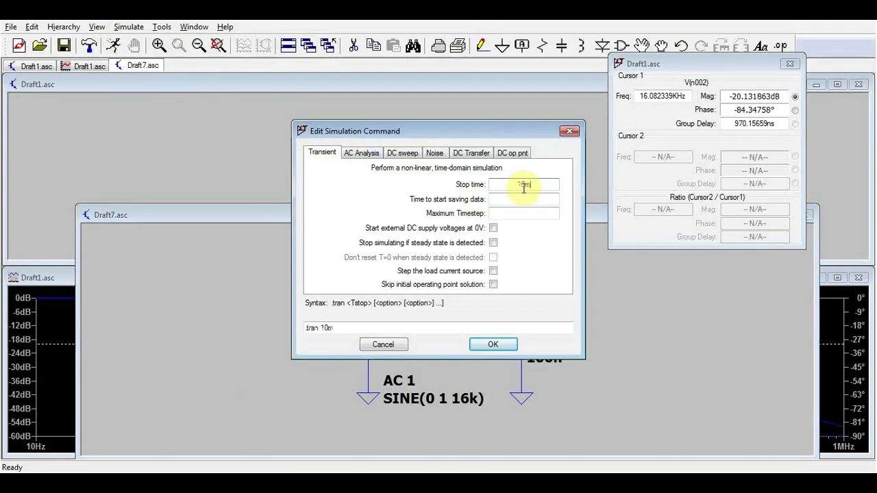
key("Return")
left_click(592, 282)
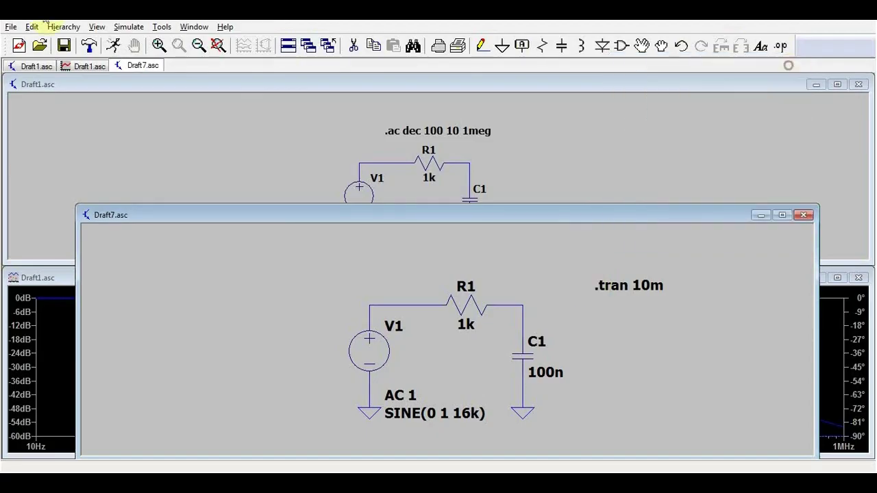
Run the transient simulation and plot V(n001) and V(n002)
left_click(114, 45)
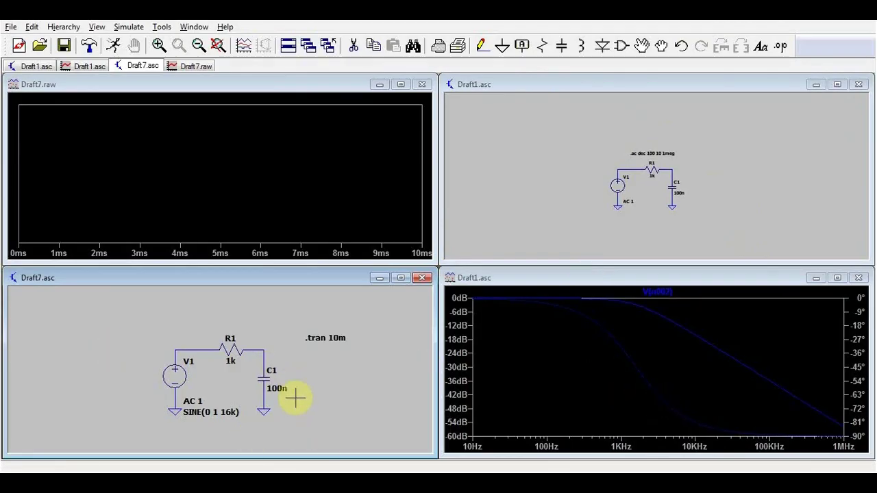
left_click(194, 348)
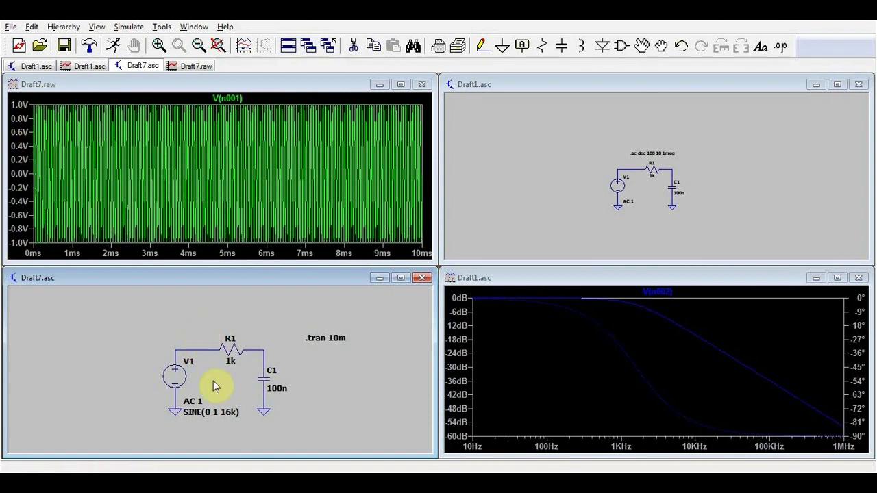
left_click(264, 350)
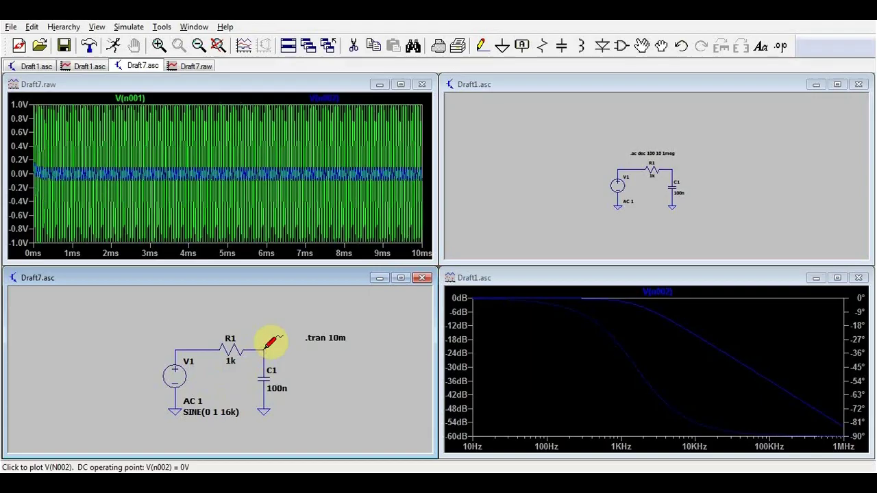
Zoom the waveforms in around 7.43 ms to inspect the small output wave
left_click_drag(282, 103, 319, 226)
left_click_drag(204, 109, 313, 238)
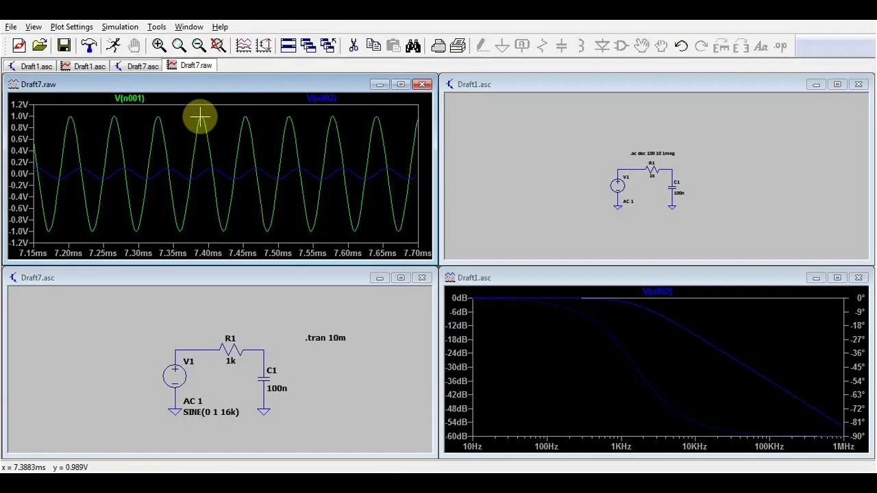
left_click_drag(201, 118, 248, 233)
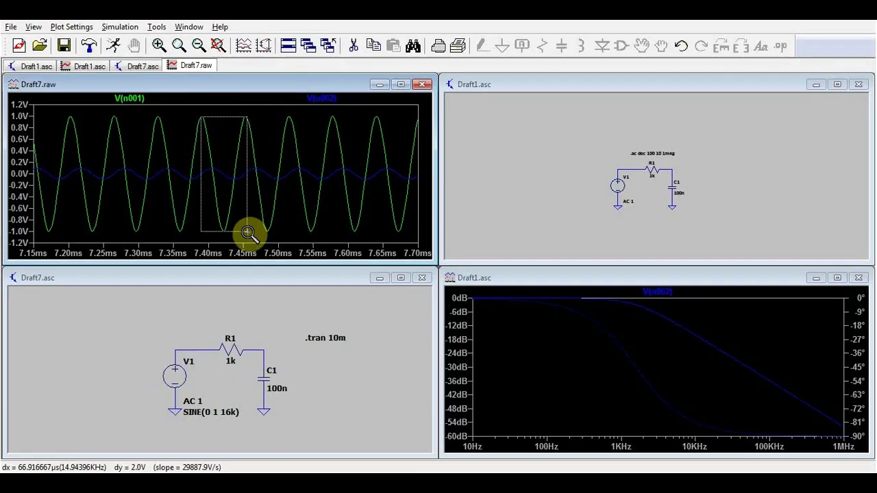
left_click_drag(248, 233, 245, 231)
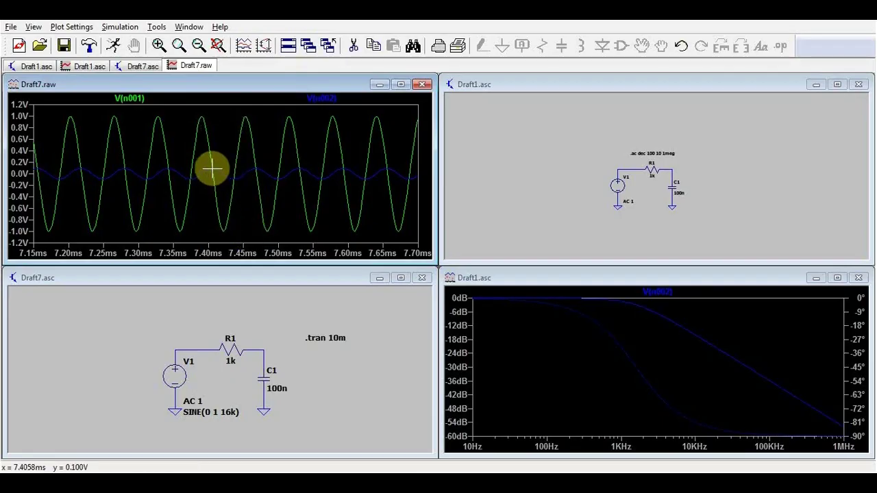
left_click_drag(212, 168, 246, 181)
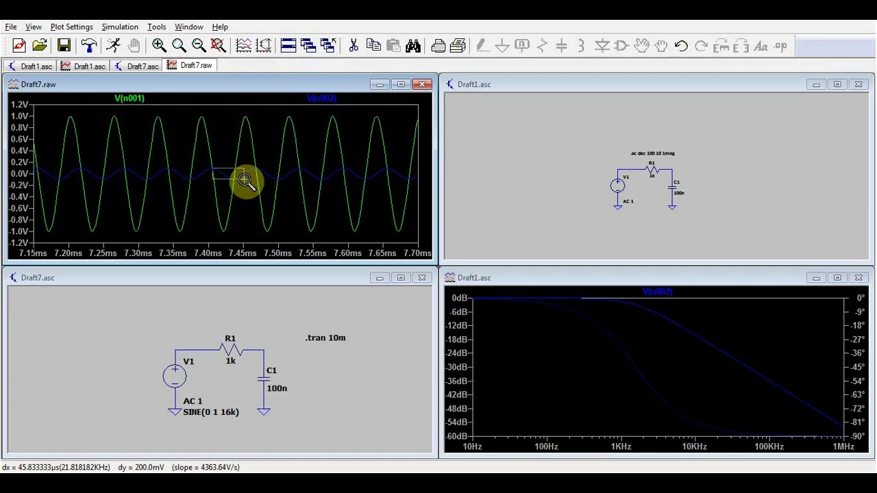
left_click_drag(246, 180, 244, 180)
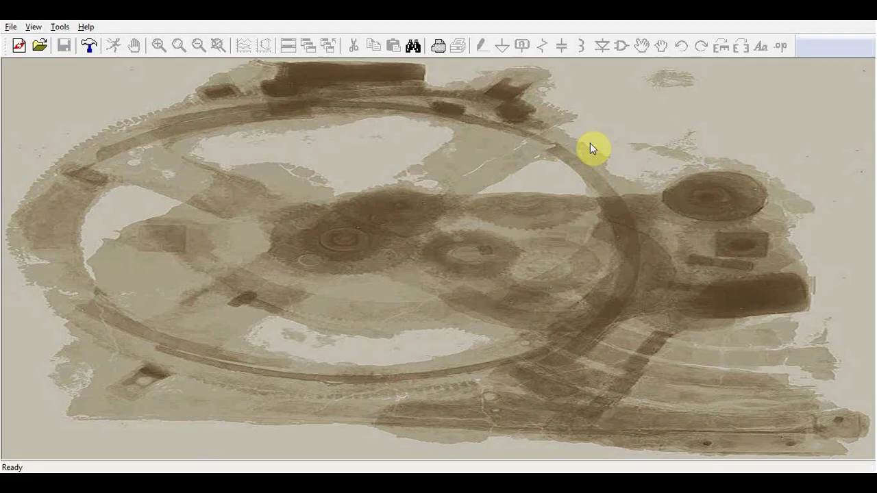
Open the existing schematic baxandal.asc
left_click(11, 27)
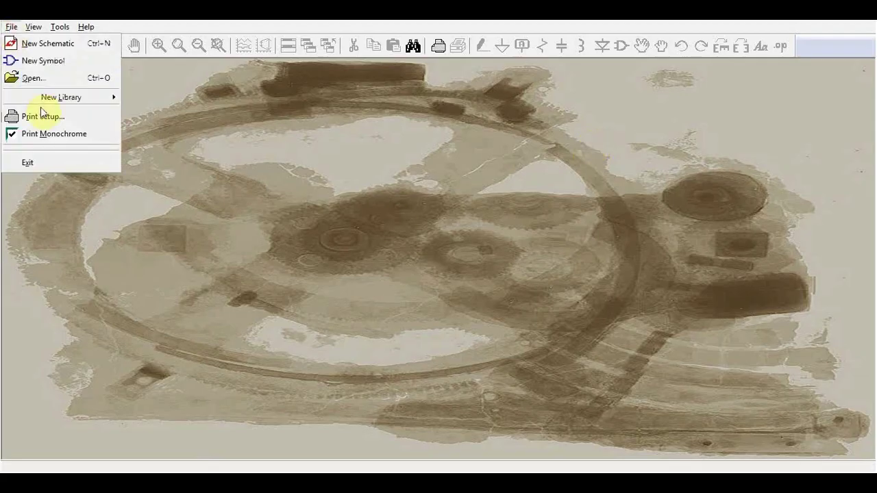
left_click(33, 77)
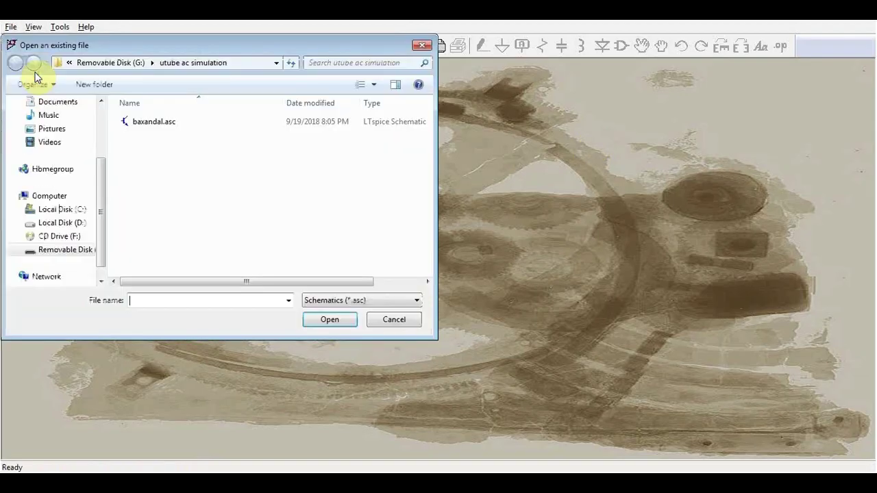
left_click(160, 125)
left_click(322, 324)
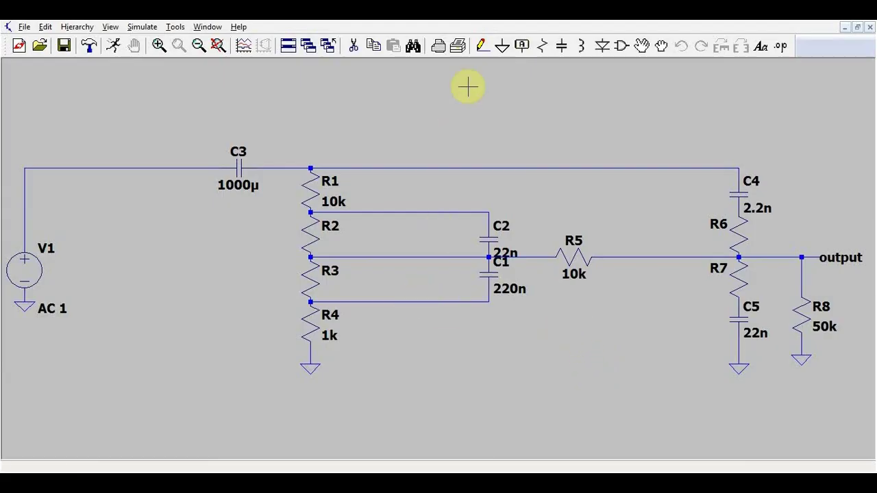
Open the component picker and cancel it without adding a part
left_click(623, 47)
left_click_drag(460, 346, 423, 348)
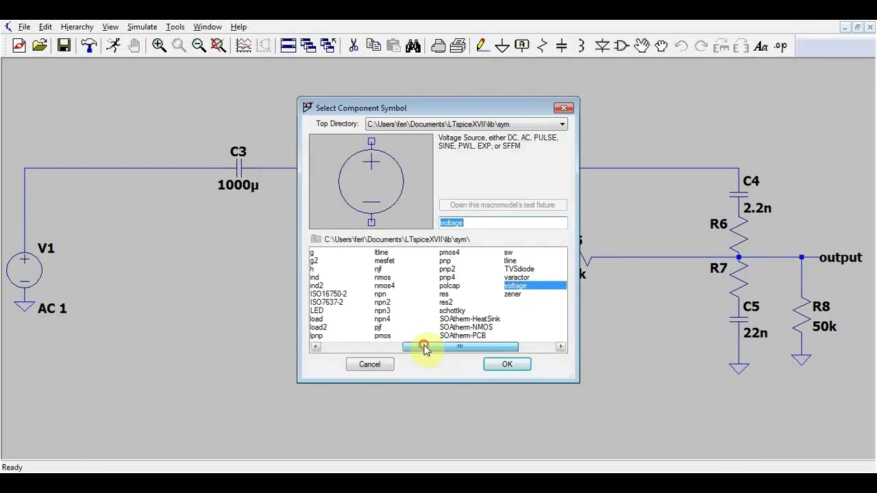
left_click(379, 367)
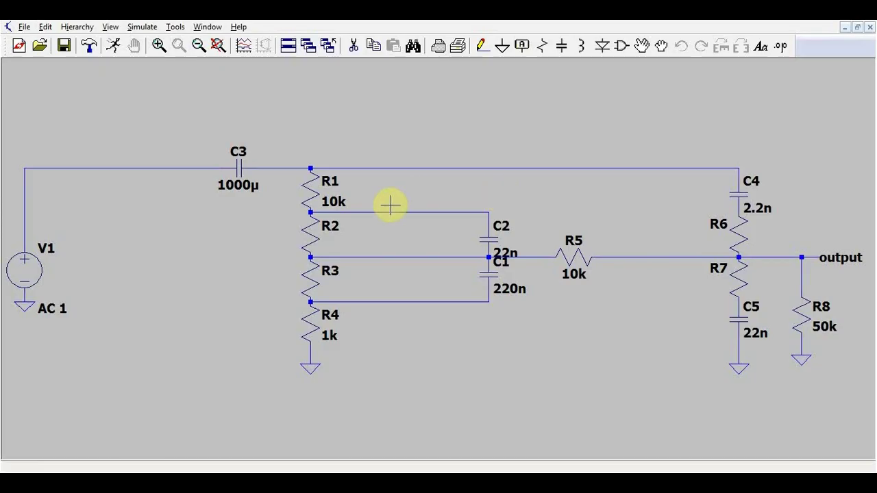
Add the directive .param pot1 100k to the left of the circuit
left_click(782, 46)
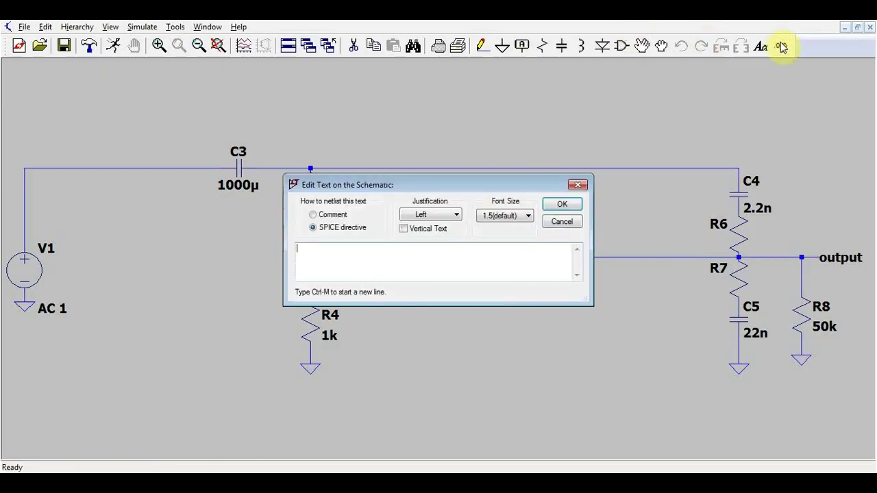
left_click_drag(433, 185, 344, 280)
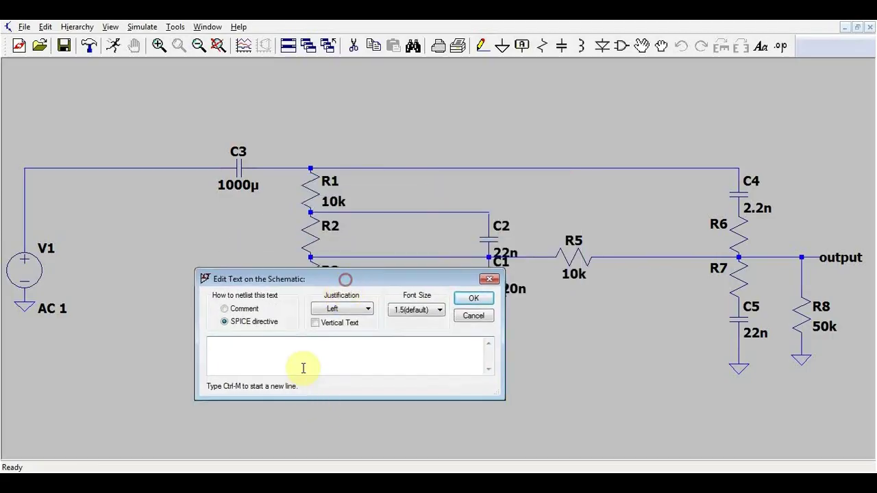
type(".param pot1 1")
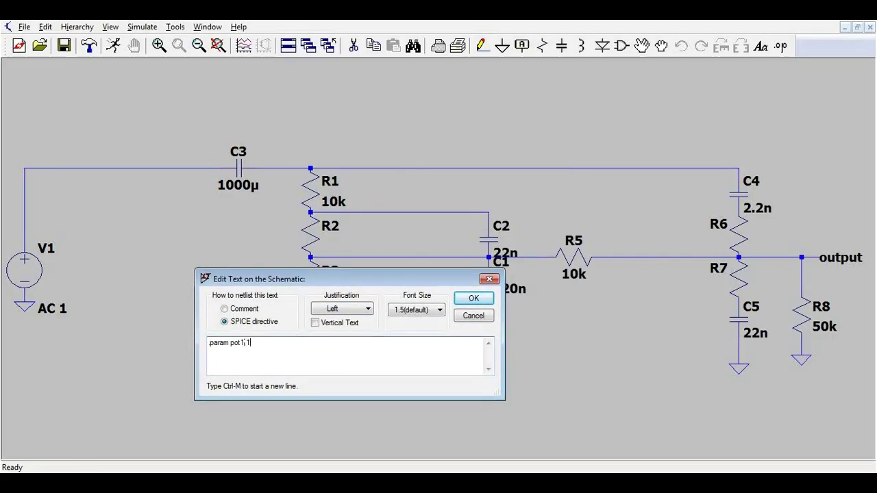
type("00k")
key("Return")
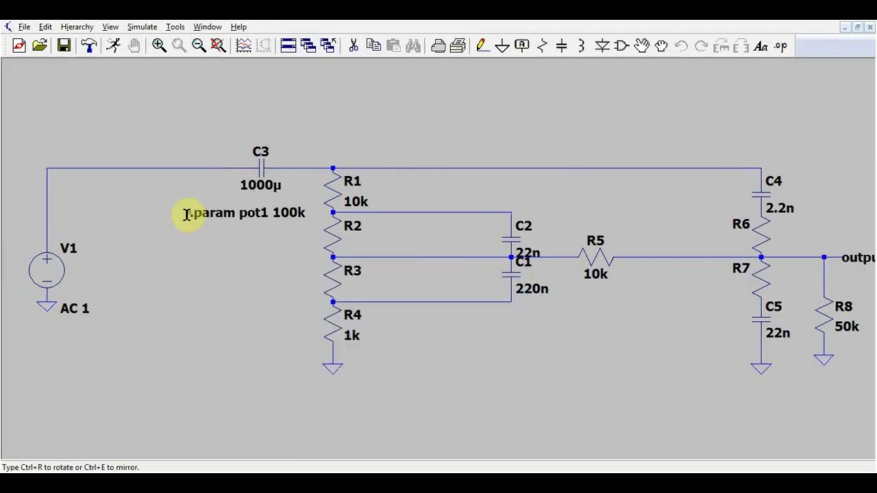
left_click(156, 221)
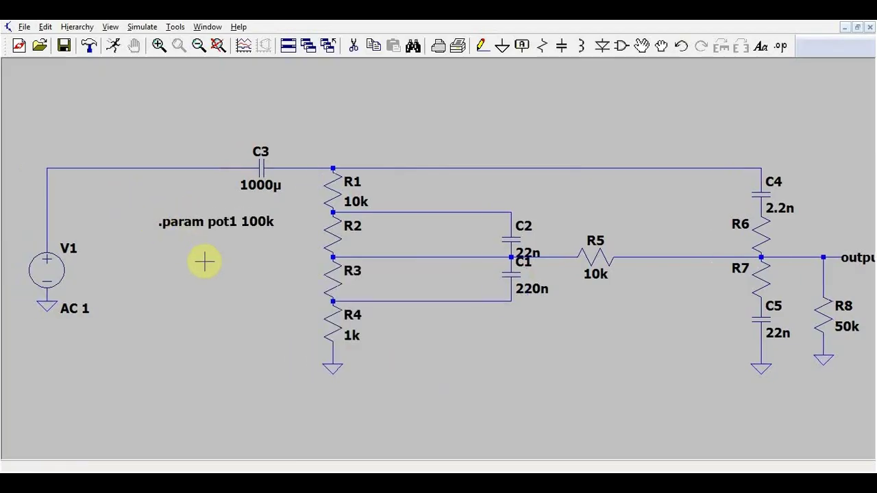
Add the directive .param pot2 100k at the top right
left_click(780, 46)
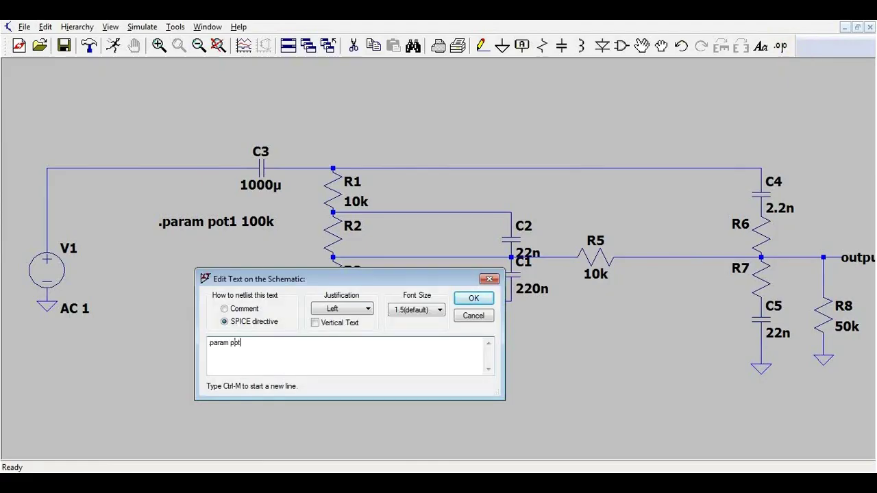
type(".param pot2 100k")
key("Return")
left_click(707, 104)
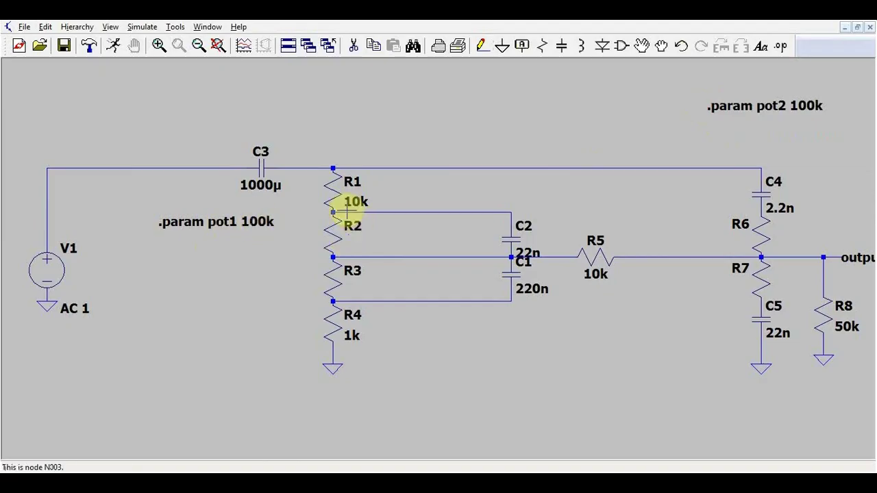
Enter a third parameter directive setting pot1dev to 50
left_click(780, 46)
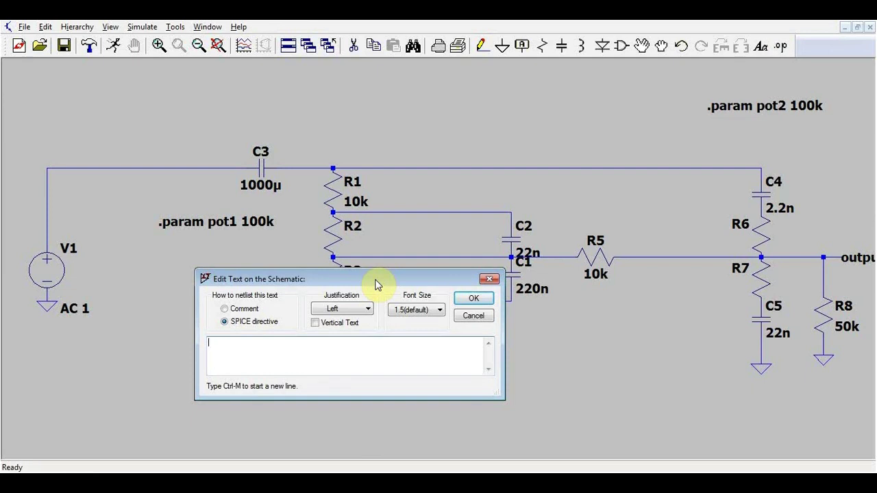
type(".po")
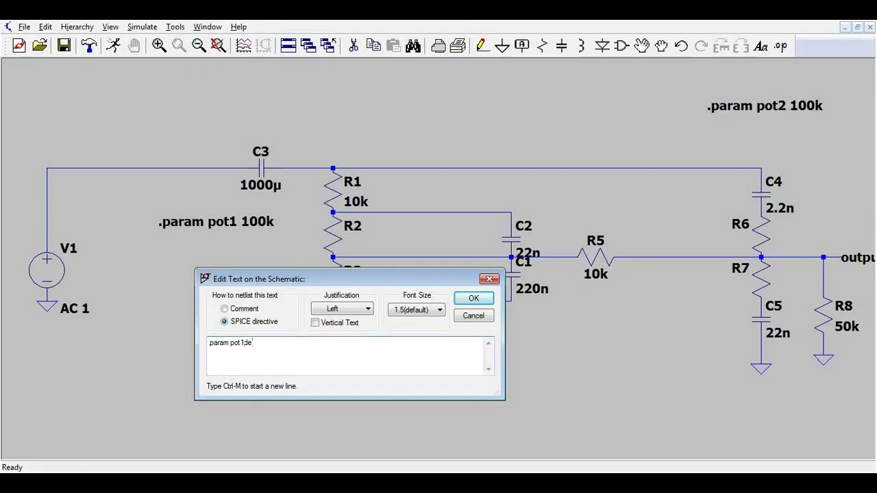
type("ram pot1dev ")
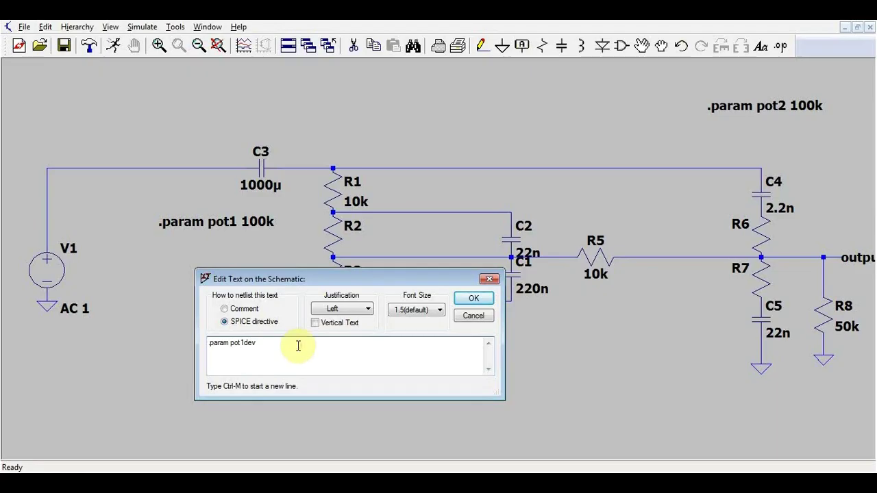
type("50")
key("Return")
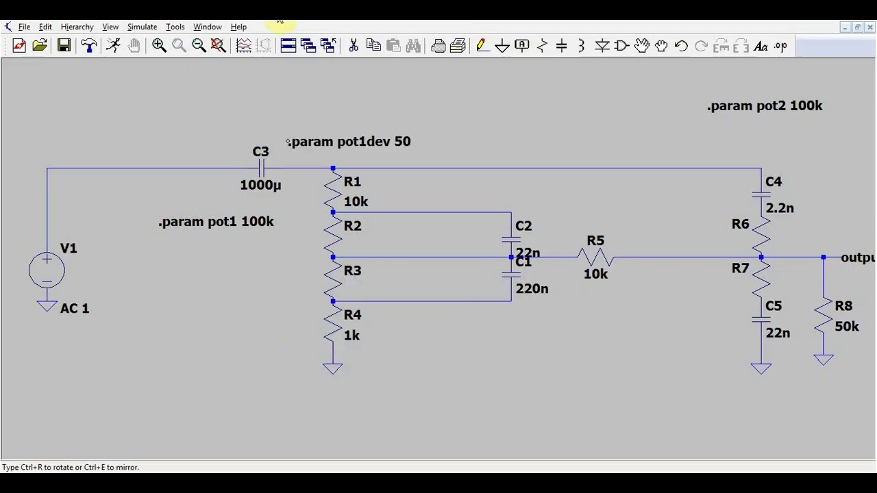
Place the pot1dev directive and give R2 and R3 pot-based resistance expressions
left_click(146, 100)
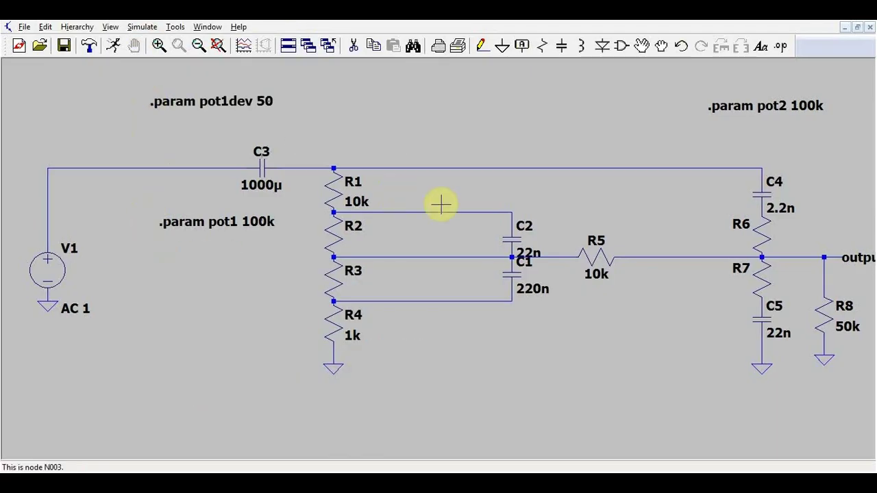
right_click(348, 237)
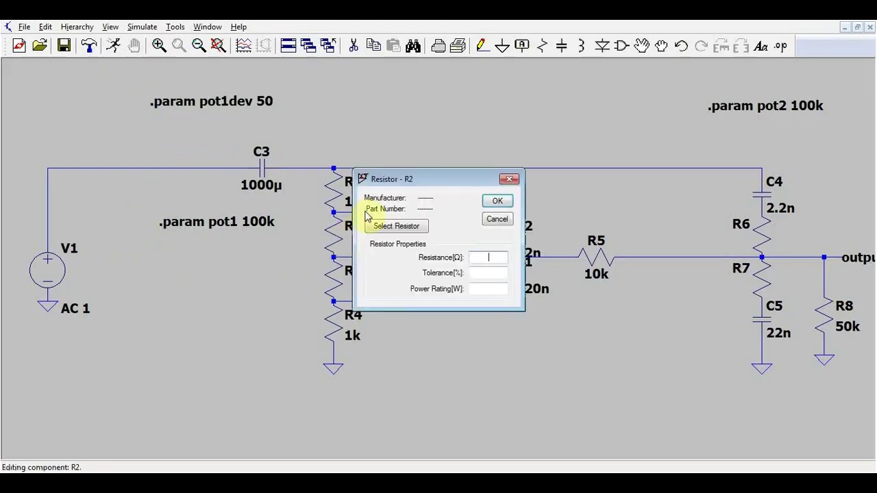
left_click_drag(446, 176, 201, 270)
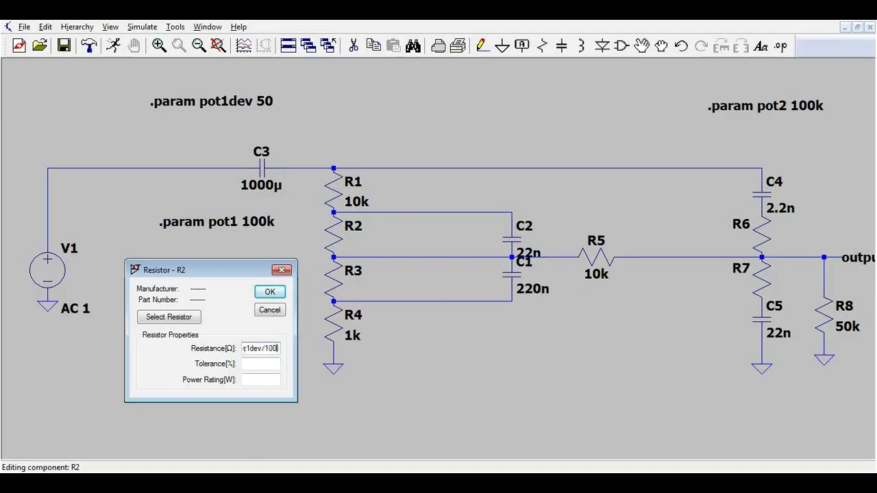
key("Return")
right_click(341, 286)
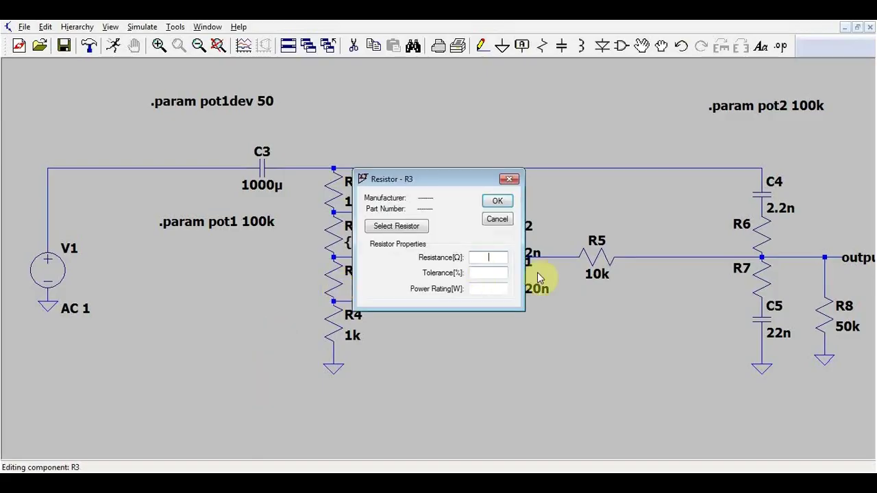
left_click_drag(459, 179, 241, 277)
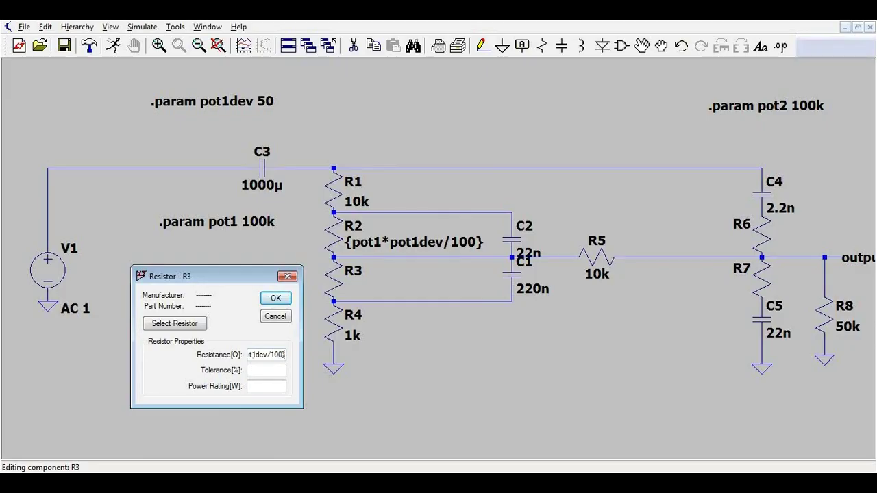
key("Return")
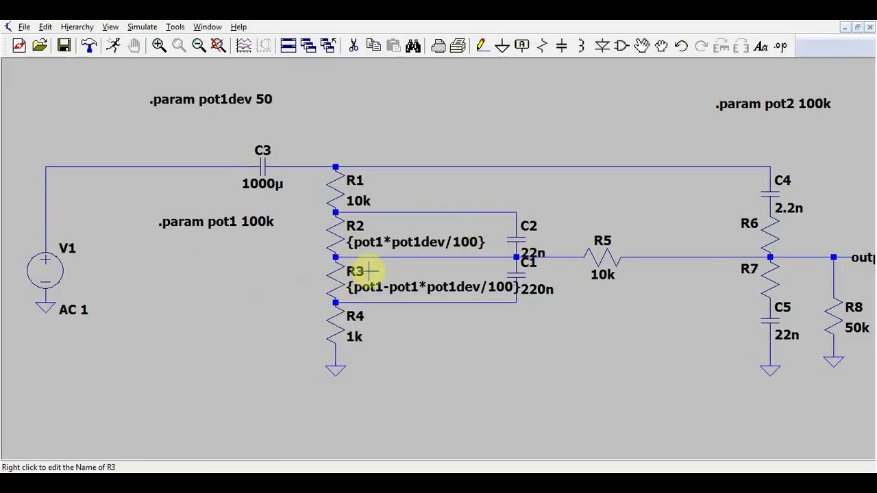
Set R6 to {pot2*pot2dev/100} and R7 to {po2-pot2*pot2dev/100}
scroll(701, 286, "down", 3)
scroll(727, 274, "up", 3)
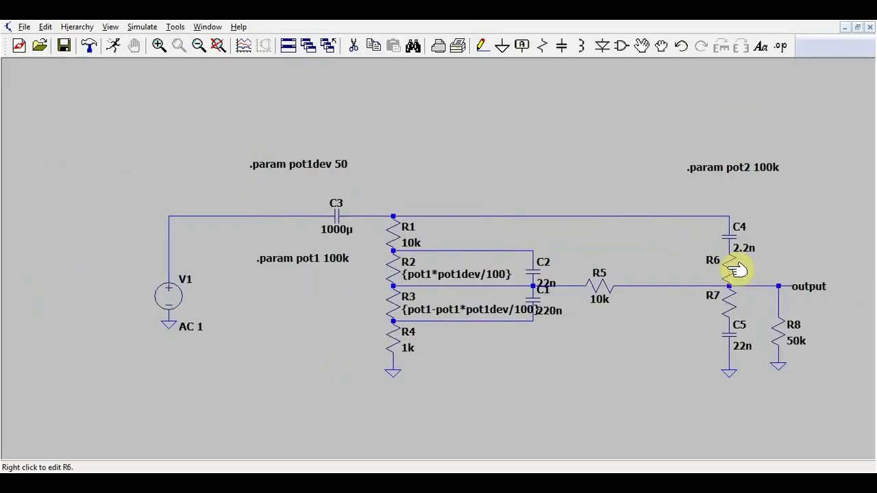
right_click(735, 268)
type("{pot2*pot2dev")
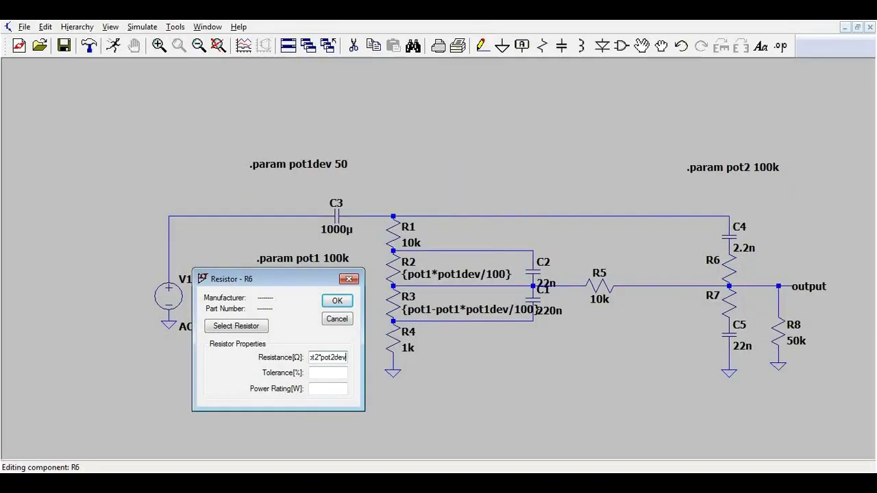
type("/100}")
key("Return")
right_click(733, 299)
type("{po2-pot2*pot2dev/100}")
key("Return")
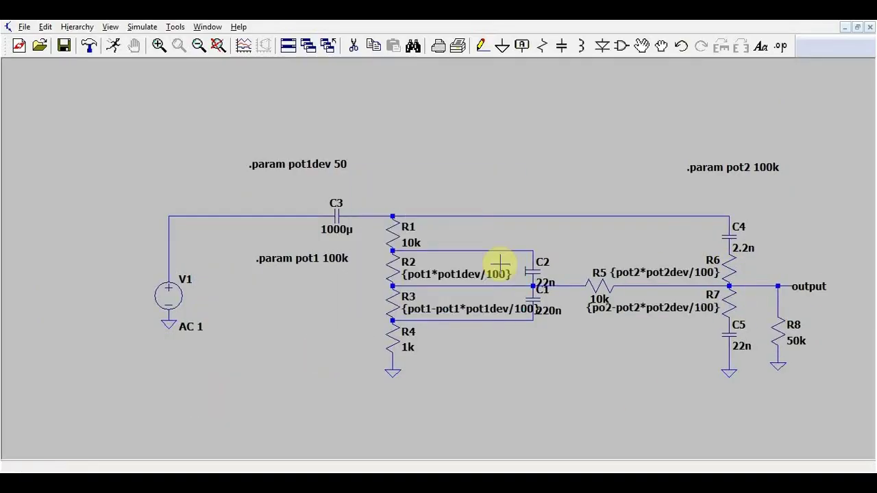
Add a .param pot2dev 50 directive just below .param pot2 100k
left_click(782, 46)
type("po")
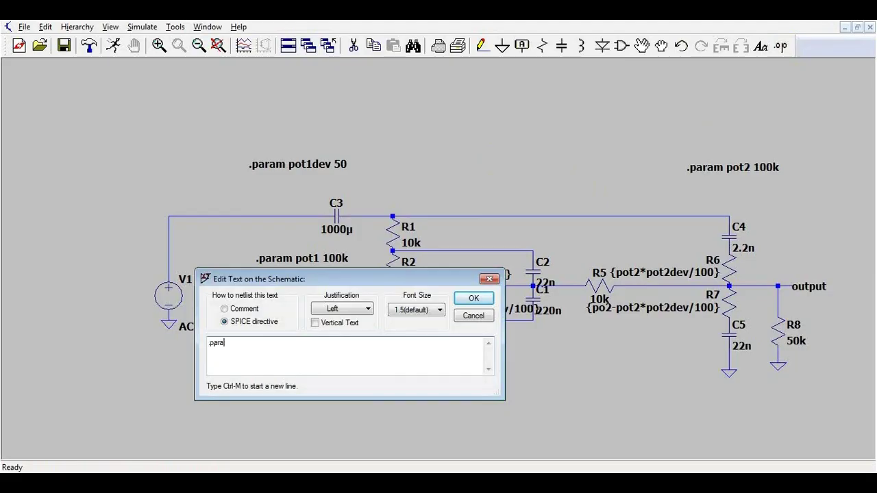
key("Return")
left_click(676, 184)
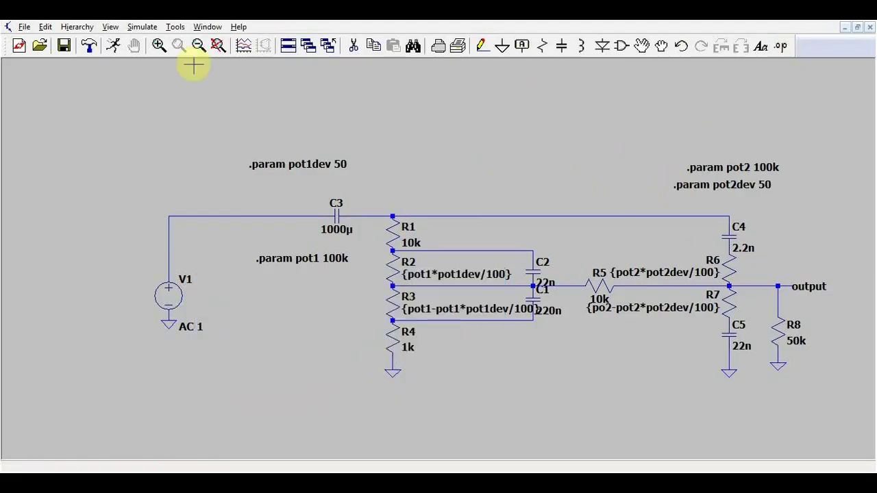
left_click(113, 46)
Set up a decade AC sweep, 100 points per decade, from 10 Hz to 30 kHz
left_click_drag(427, 130, 312, 161)
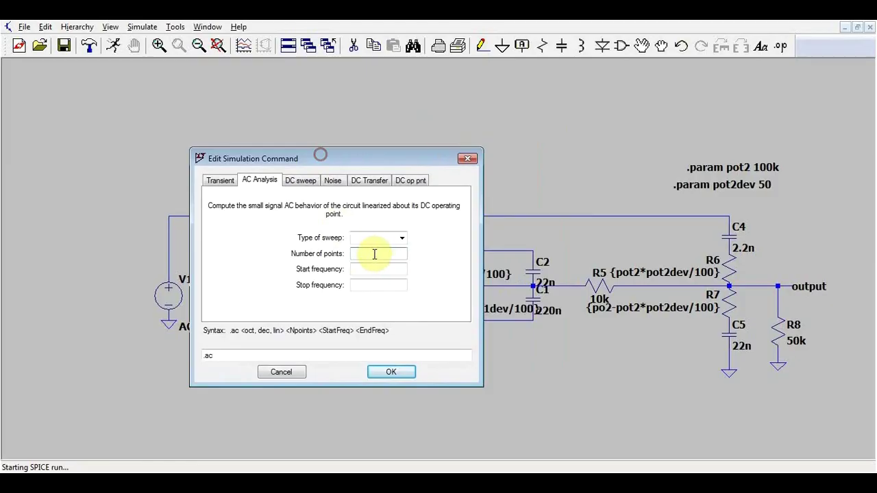
left_click(384, 238)
left_click(387, 260)
left_click(383, 254)
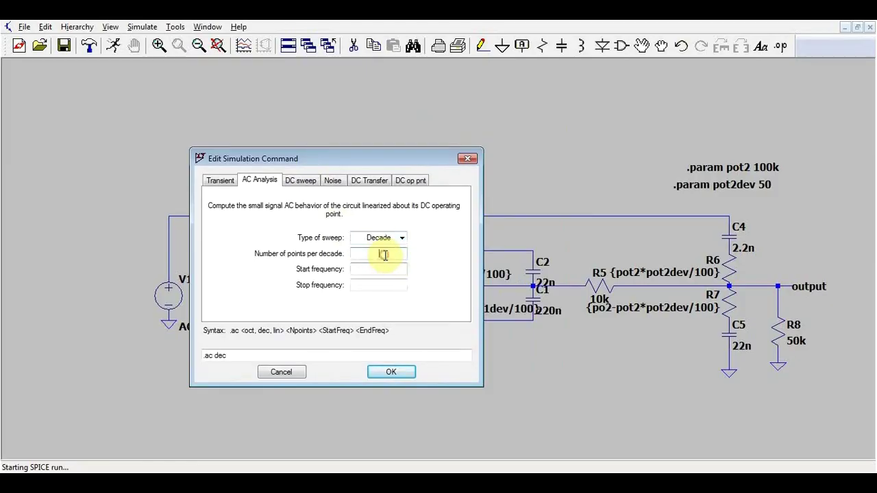
type("100")
left_click(389, 266)
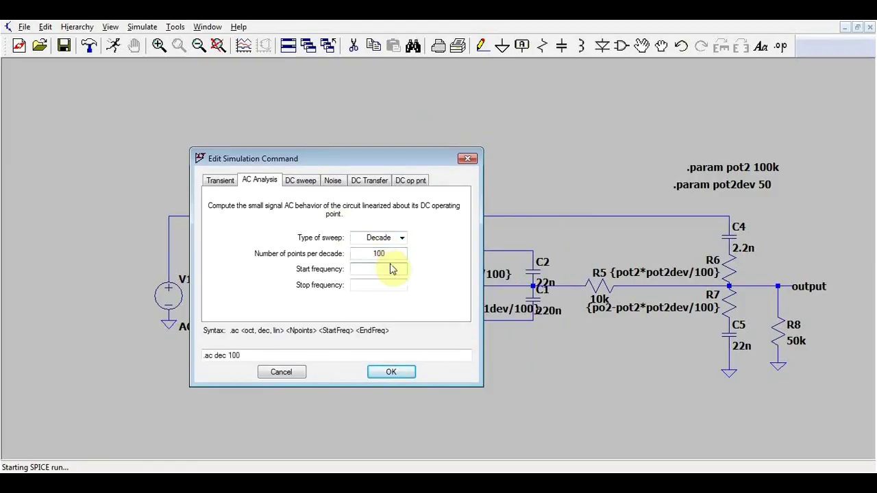
type("10")
left_click(390, 284)
type("30k")
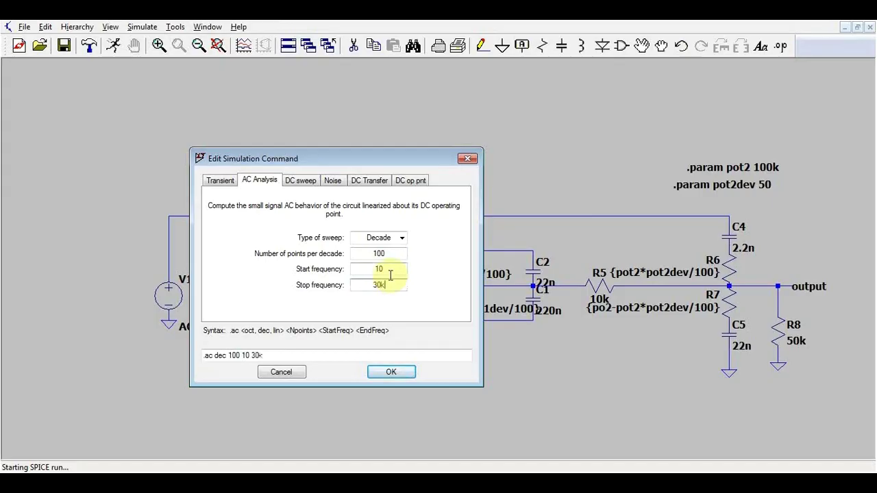
left_click(408, 377)
Fix R7's typo so it reads {pot2-pot2*pot2dev/100} and rerun the AC simulation
left_click(472, 283)
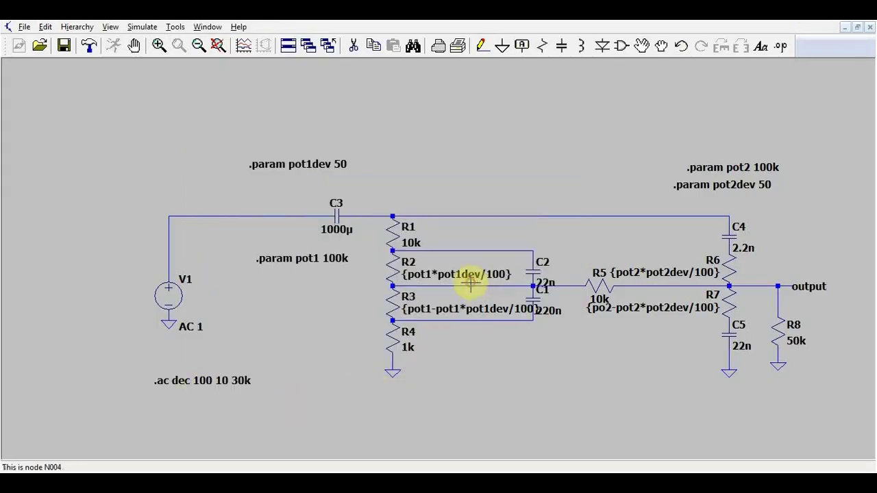
left_click(475, 269)
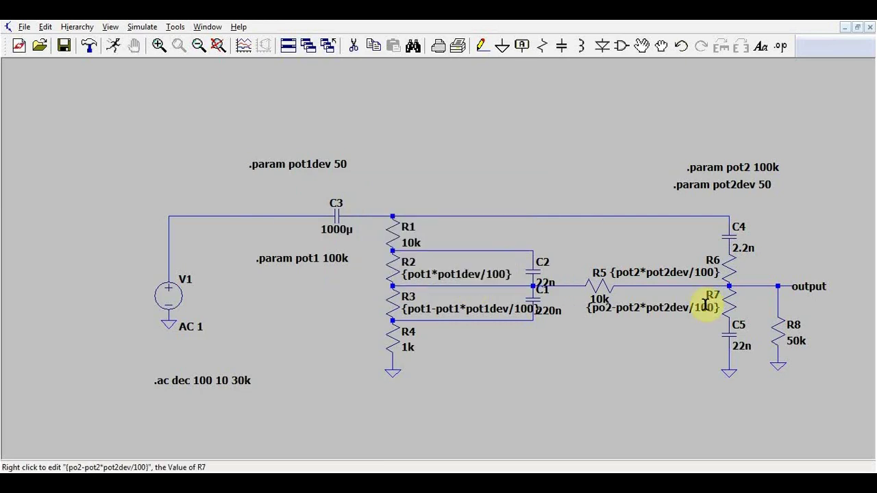
right_click(620, 308)
left_click(350, 272)
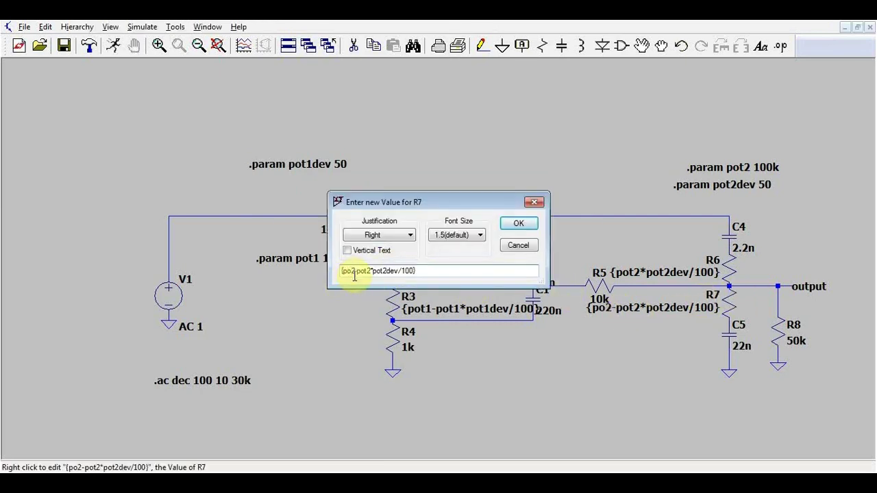
type("t")
left_click(520, 224)
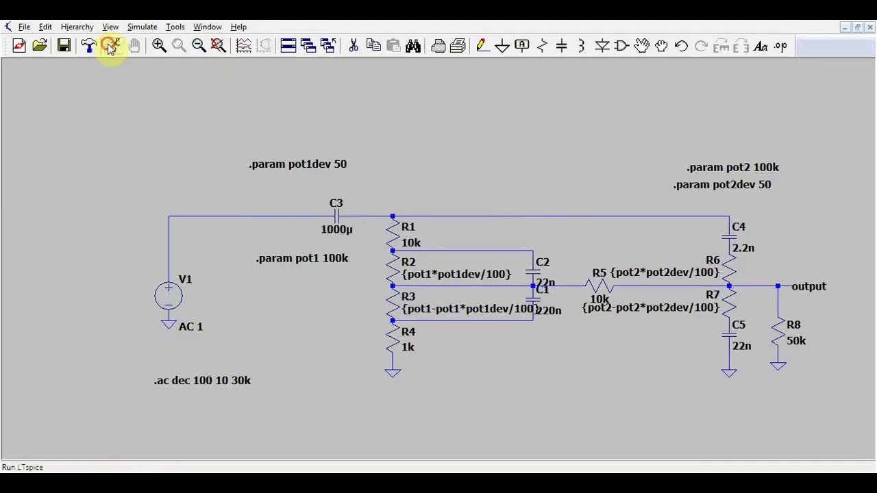
left_click(110, 45)
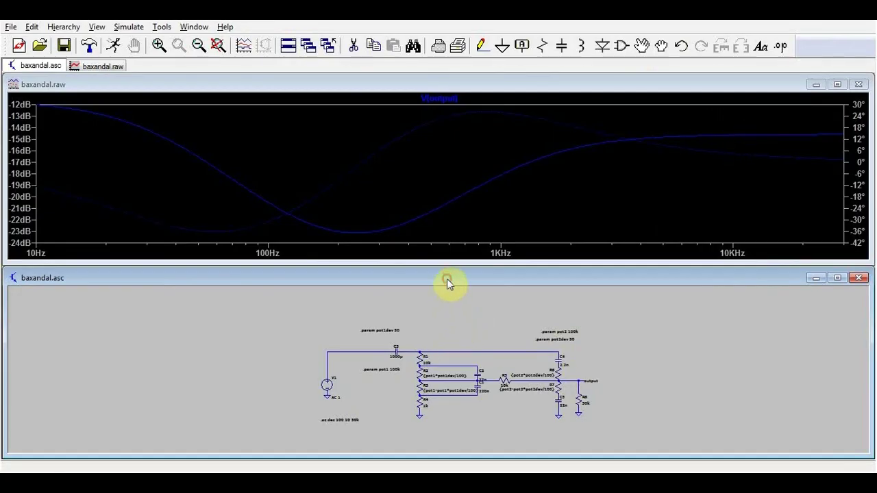
Move the pot2dev parameter directive just above the pot1dev one
scroll(448, 333, "up", 2)
left_click(643, 45)
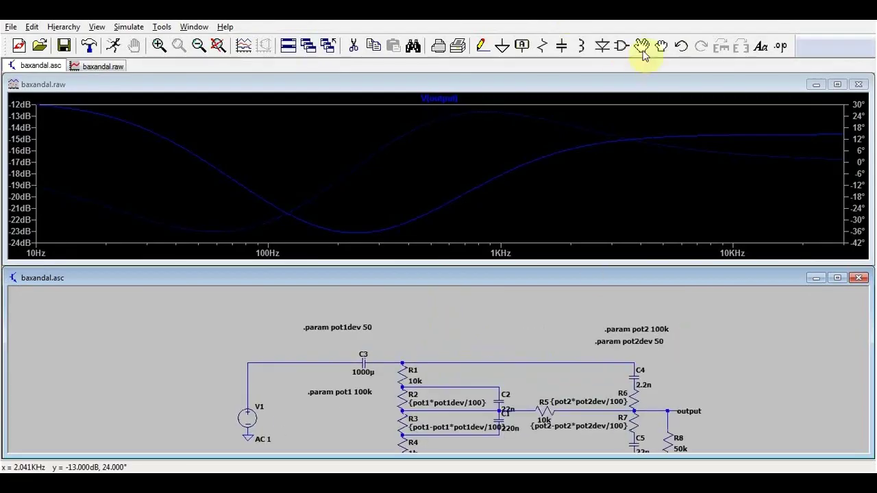
left_click(598, 342)
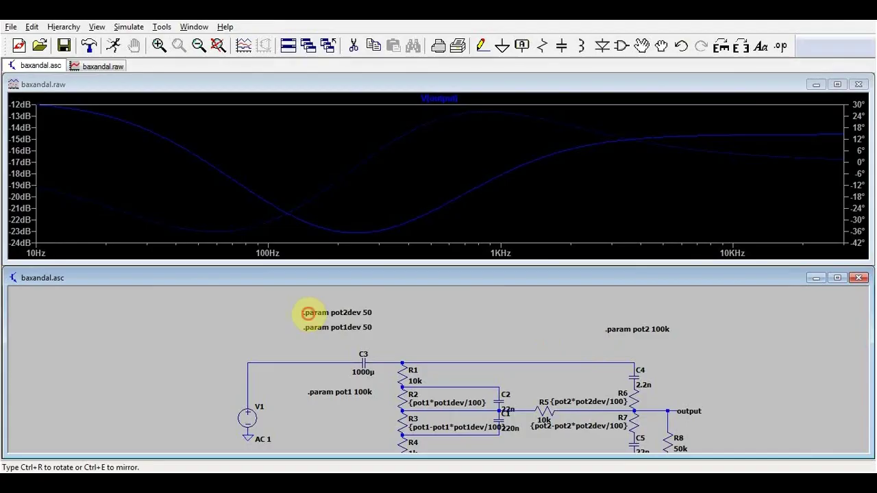
left_click(306, 309)
scroll(361, 337, "up", 2)
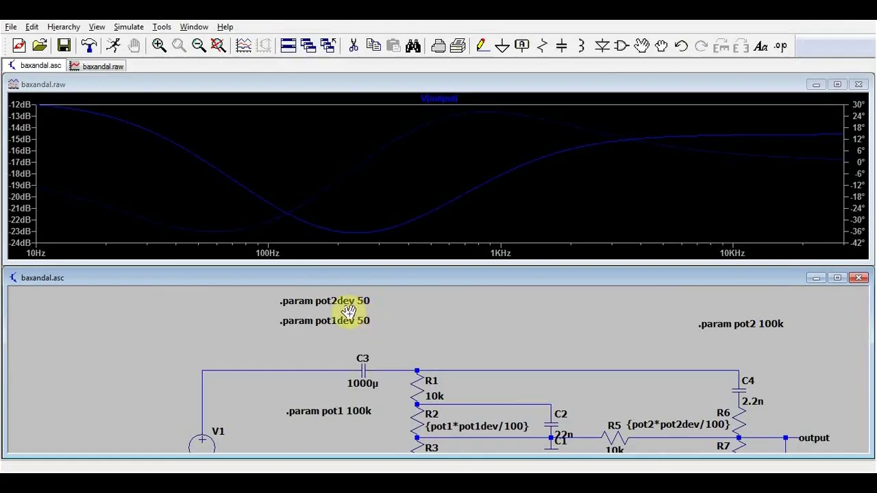
key("Escape")
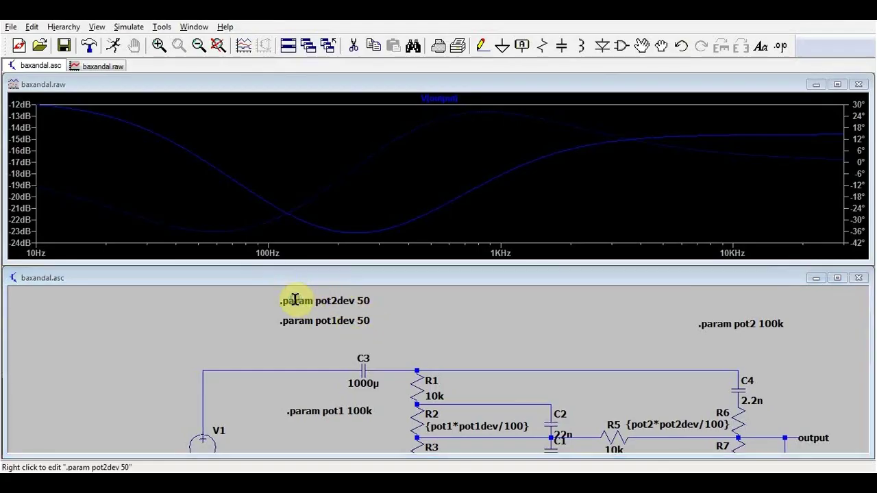
Comment out the pot2dev and pot1dev .param lines with a leading ';'
right_click(295, 301)
left_click(314, 300)
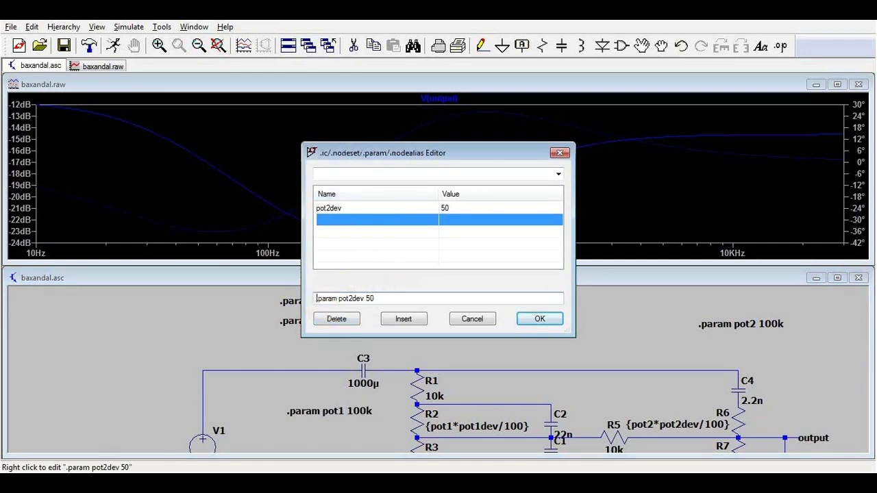
type(";")
left_click(540, 319)
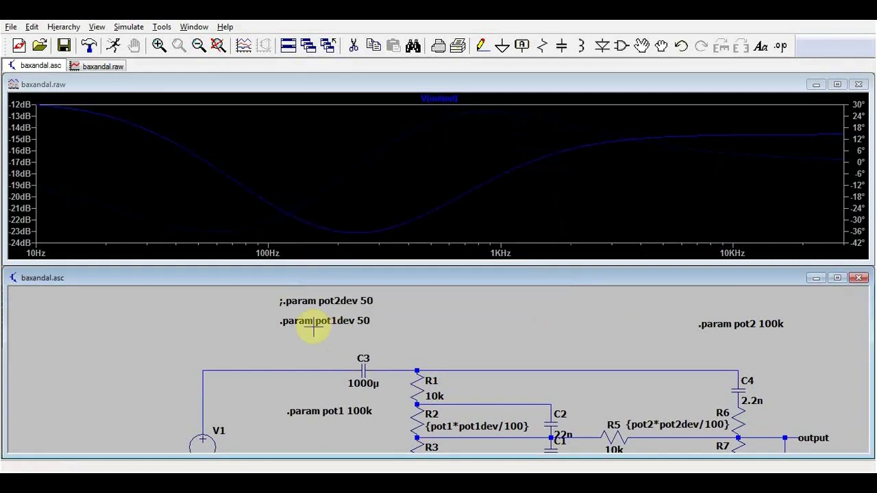
right_click(305, 320)
left_click(314, 300)
type(";")
left_click(540, 319)
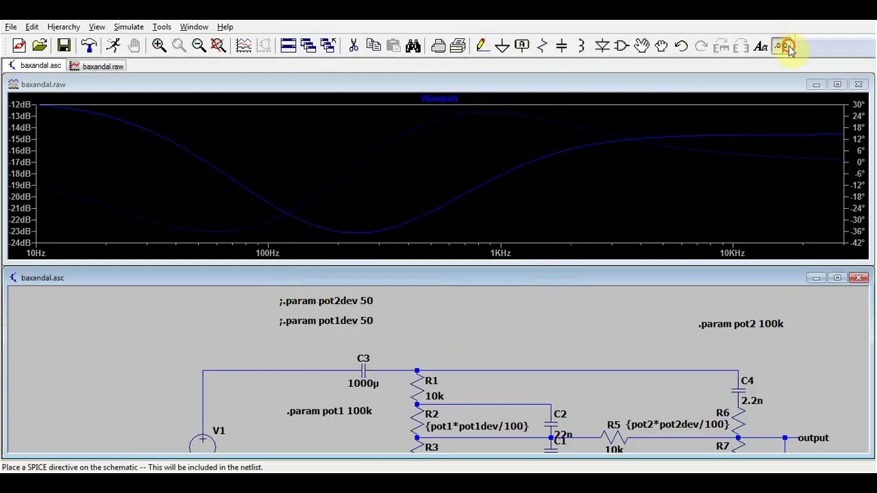
Add .step param pot2dev 1 99 10 and .step param pot1dev 1 99 10, then run
left_click(782, 44)
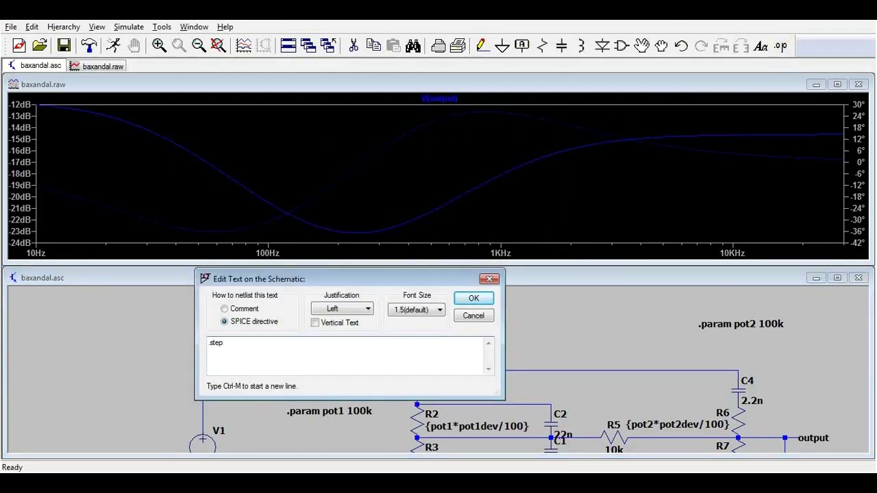
left_click_drag(405, 280, 551, 153)
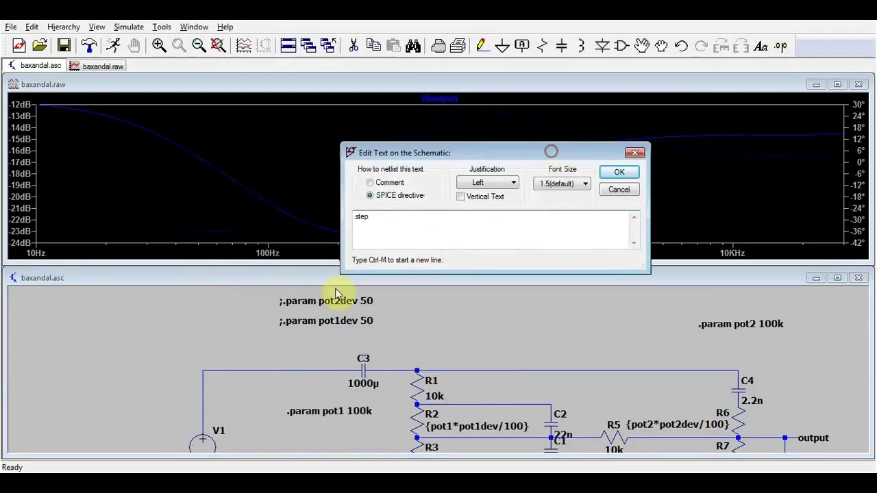
type(".step")
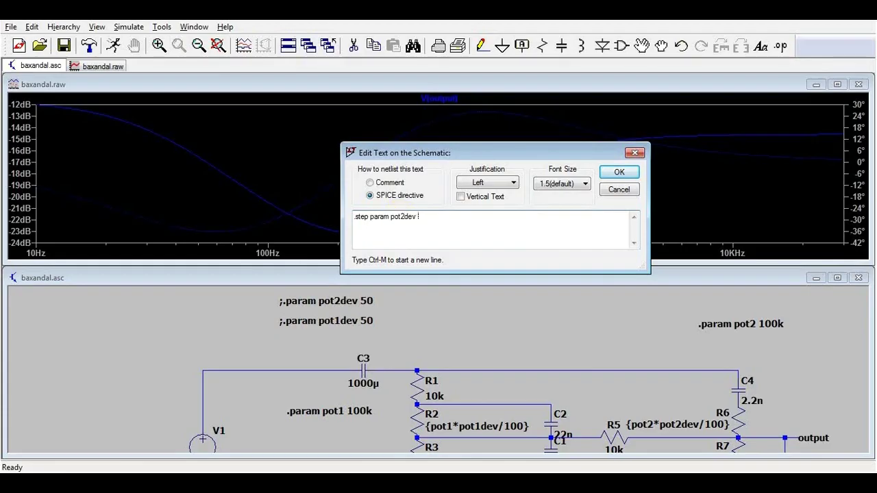
key("Return")
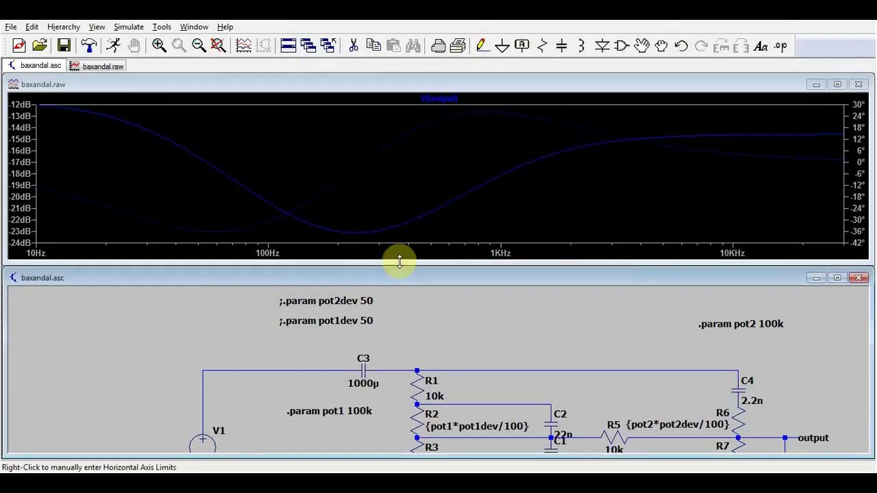
left_click(404, 302)
left_click(780, 46)
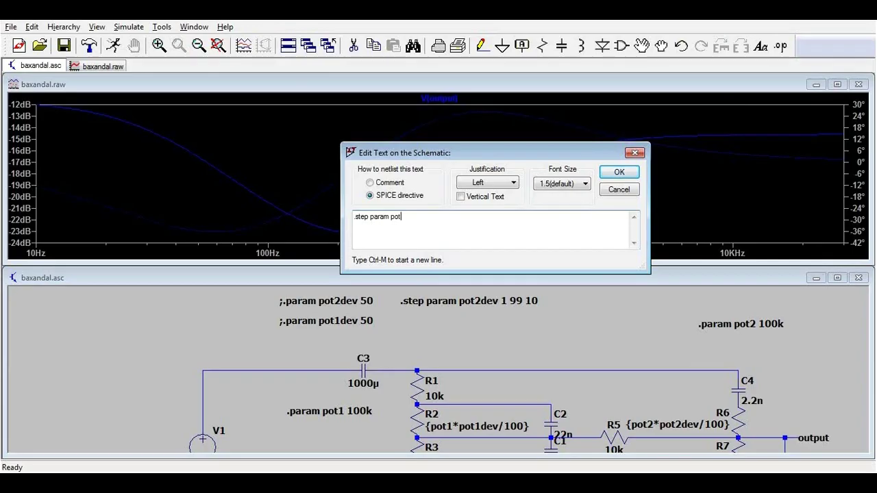
type(".step param pot1dev 1 99 10")
key("Return")
left_click(402, 321)
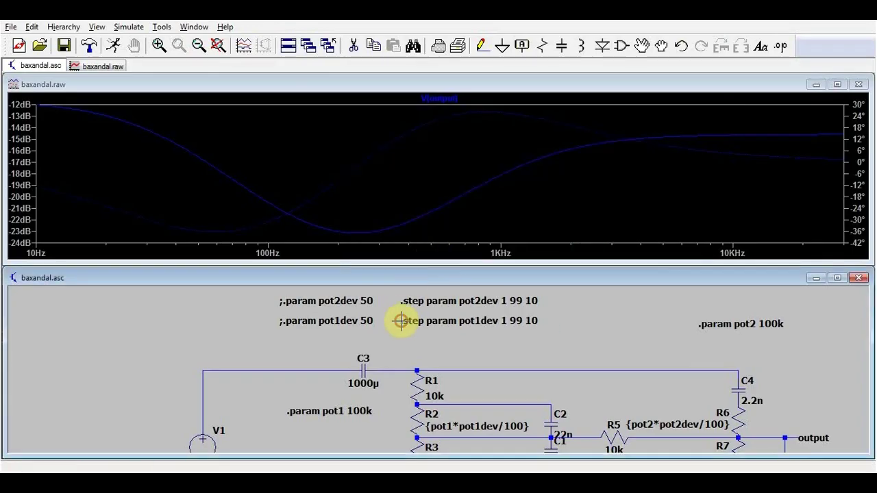
left_click(114, 45)
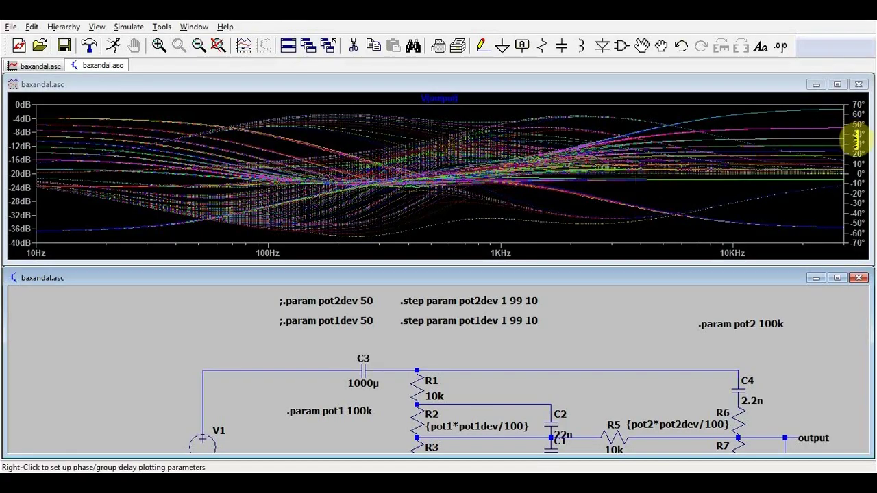
Hide the phase traces and attach a readout cursor to the V(output) trace
right_click(855, 140)
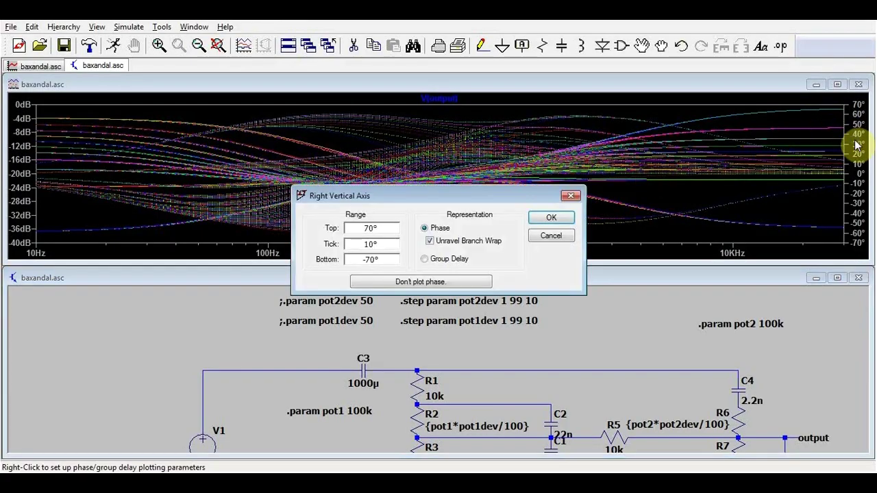
left_click(415, 283)
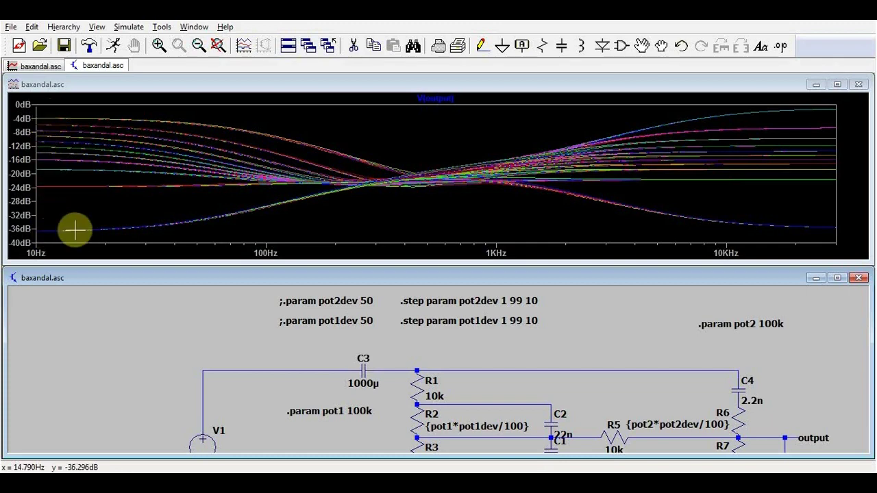
left_click(453, 103)
Slide cursor 1 to about 57 Hz and step it through several gain curves
mouse_move(415, 130)
left_mouse_down()
mouse_move(162, 122)
mouse_move(221, 122)
mouse_move(209, 124)
left_mouse_up()
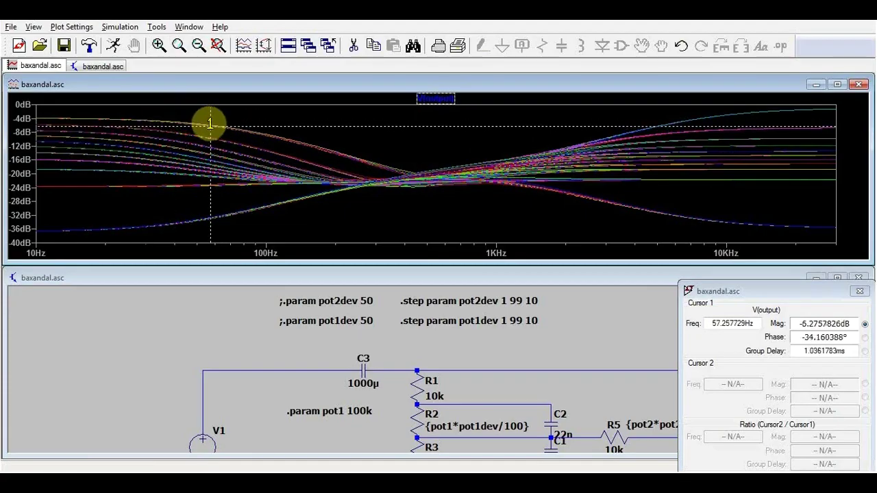
left_click_drag(791, 291, 583, 218)
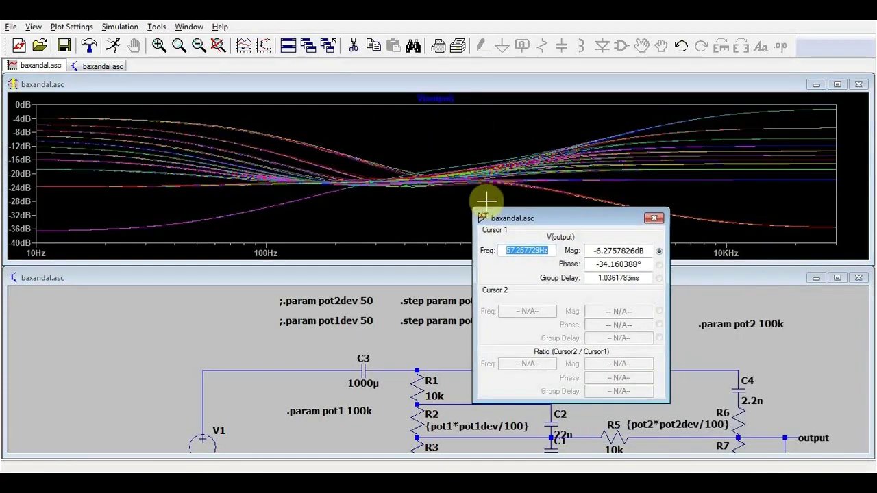
left_click(487, 199)
left_click(283, 85)
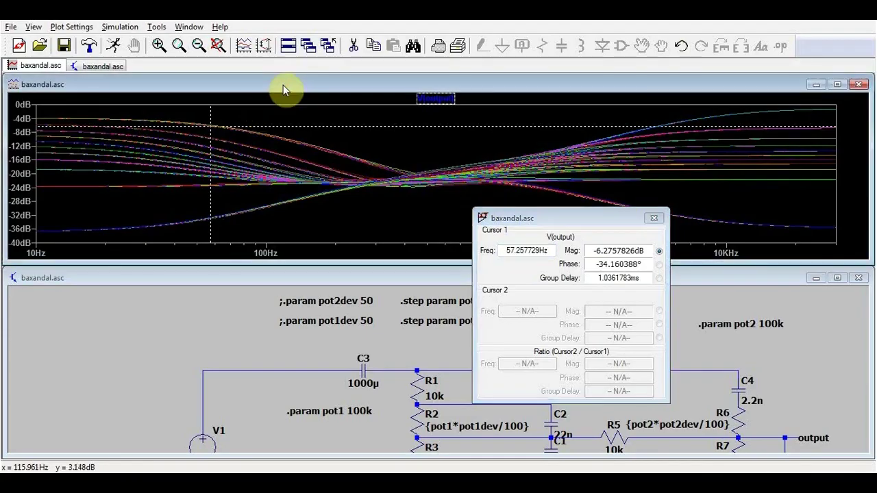
key("Up")
key("Up")
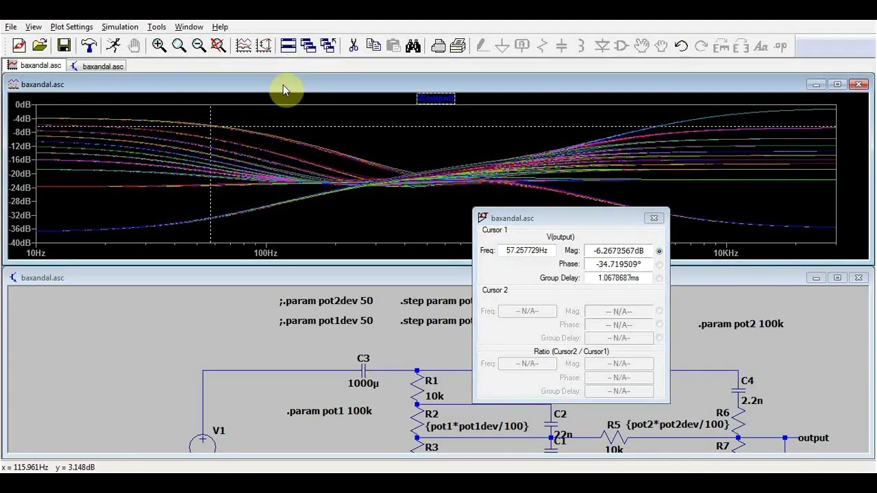
key("Up")
key("Up")
key("Up")
key("Up")
key("Up")
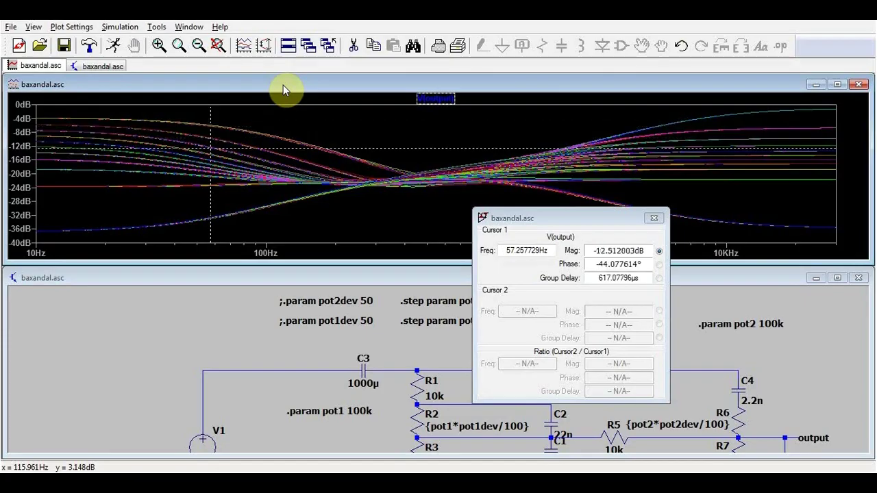
key("Up")
key("Up")
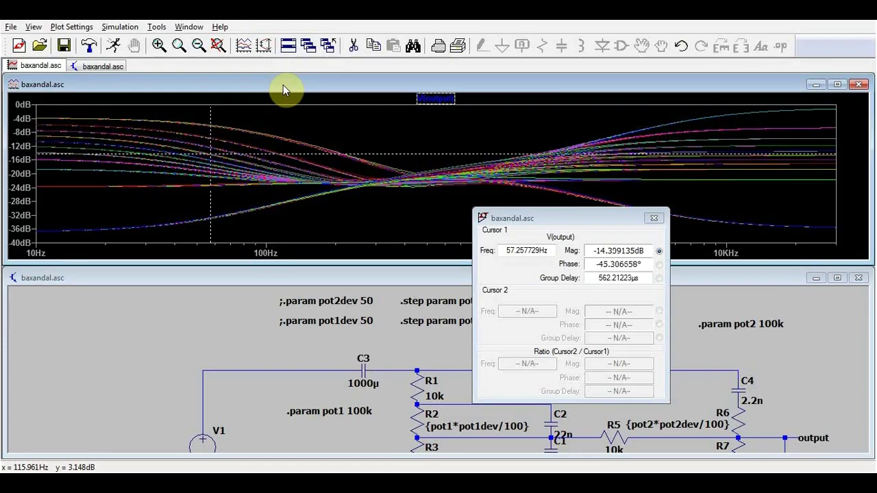
key("Up")
key("Up")
key("Up")
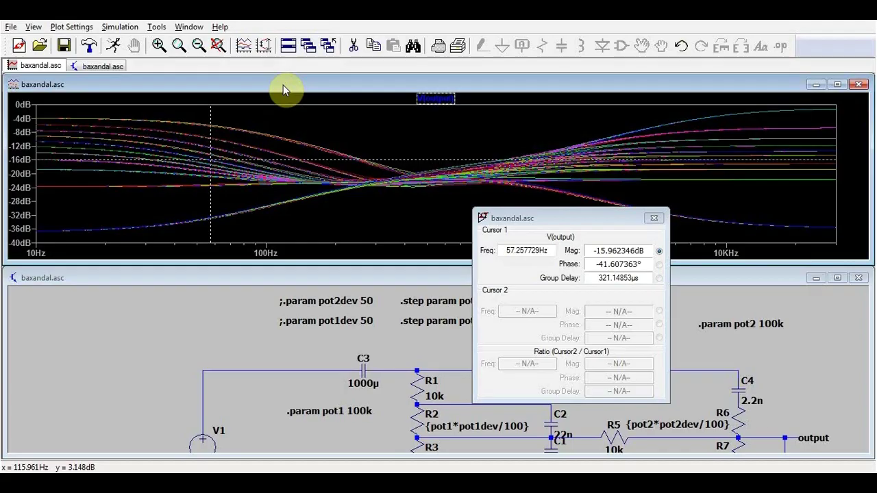
key("Up")
key("Up")
key("Up")
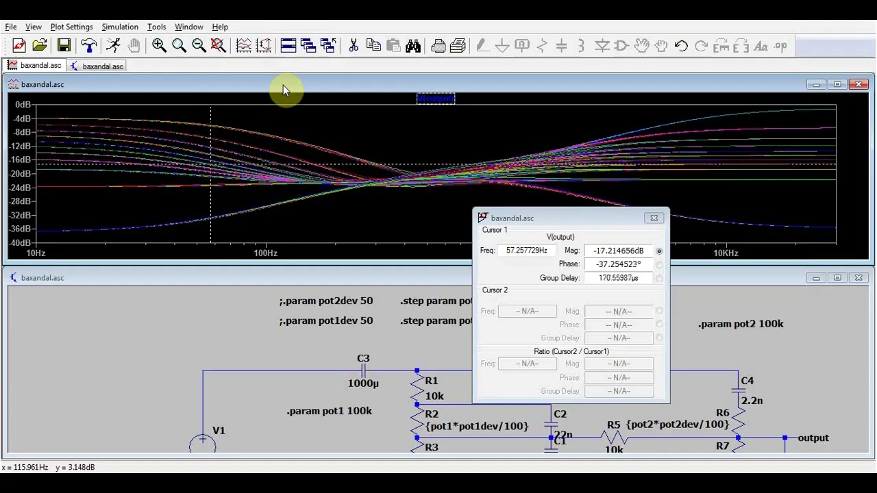
key("Up")
key("Up")
key("Up")
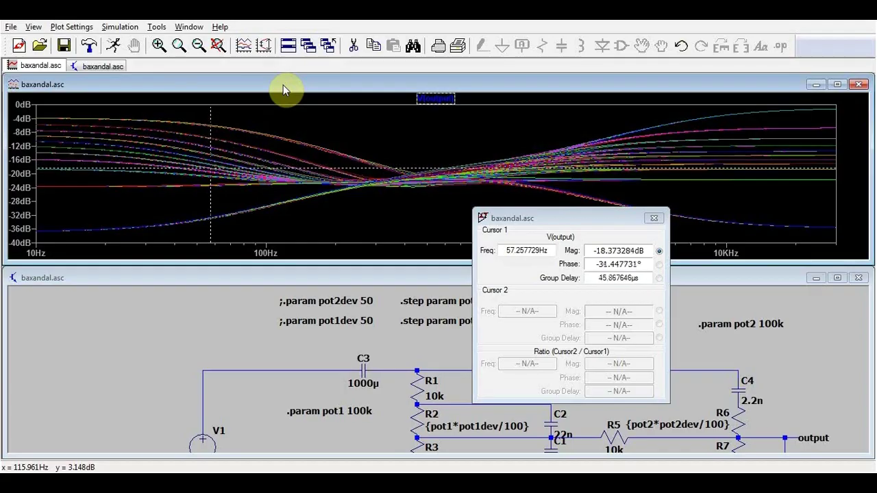
key("Up")
key("Up")
key("Up")
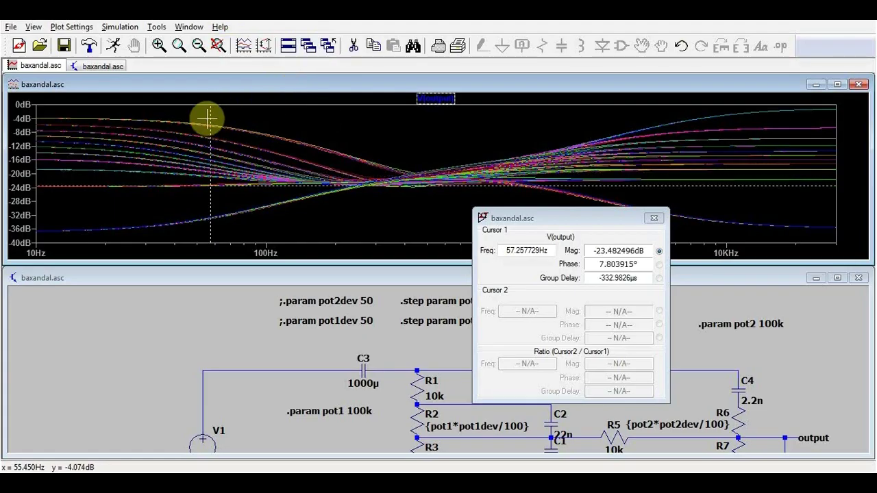
Compare curves at 13.28 kHz, return to low frequency, and read the curve's step info
left_click_drag(537, 219, 534, 256)
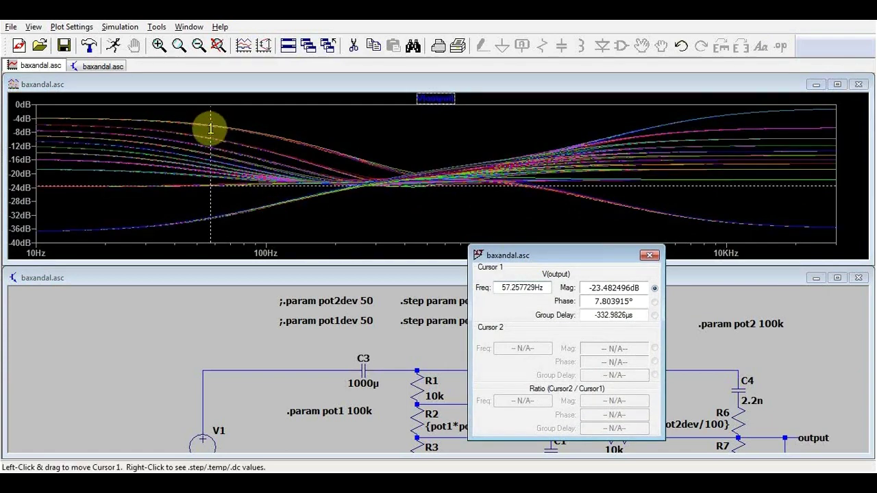
mouse_move(210, 128)
left_mouse_down()
mouse_move(606, 140)
mouse_move(755, 125)
left_mouse_up()
key("Down")
key("Down")
key("Down")
key("Down")
key("Down")
key("Down")
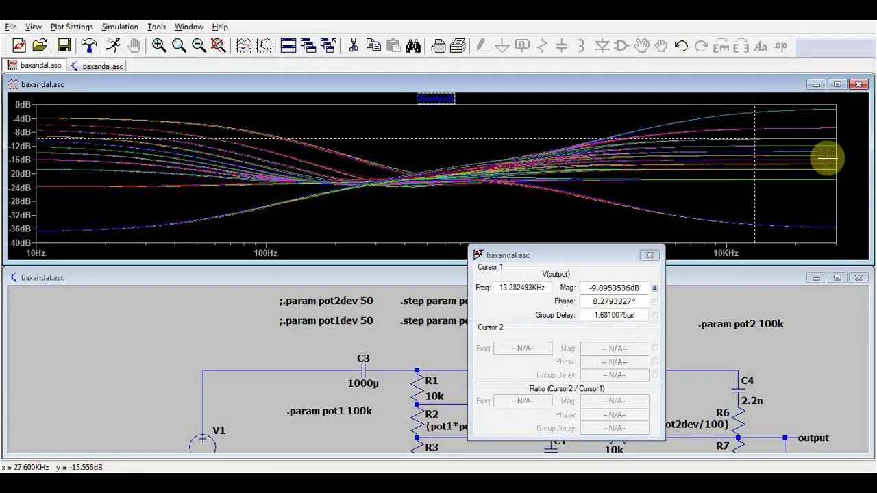
key("Down")
key("Down")
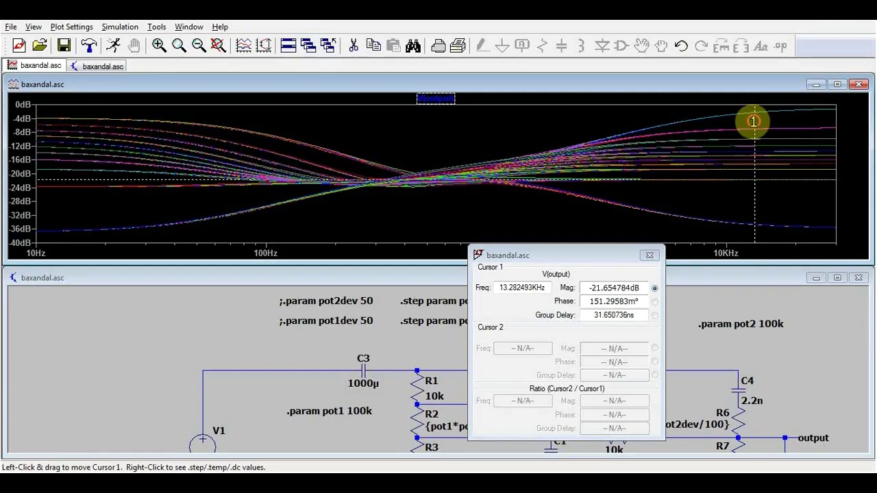
mouse_move(754, 121)
left_mouse_down()
mouse_move(255, 116)
mouse_move(46, 126)
mouse_move(279, 118)
mouse_move(775, 152)
mouse_move(335, 161)
mouse_move(43, 149)
mouse_move(753, 163)
mouse_move(802, 152)
mouse_move(186, 121)
mouse_move(143, 132)
left_mouse_up()
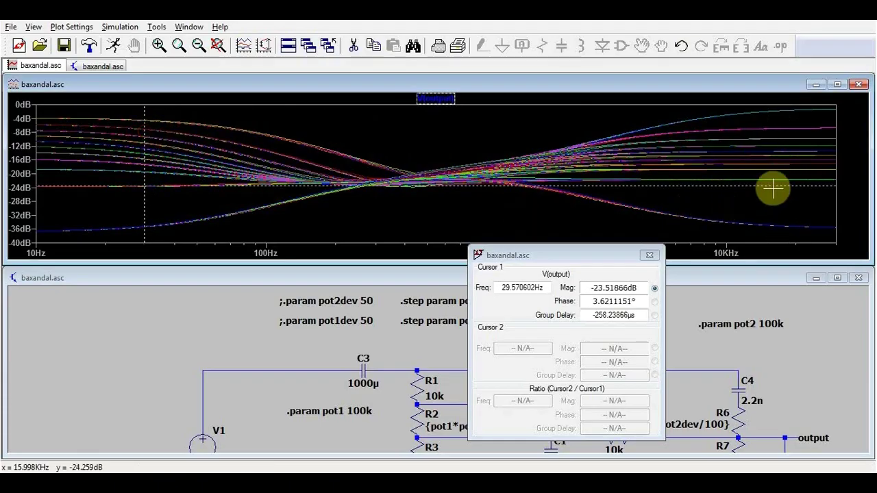
right_click(144, 185)
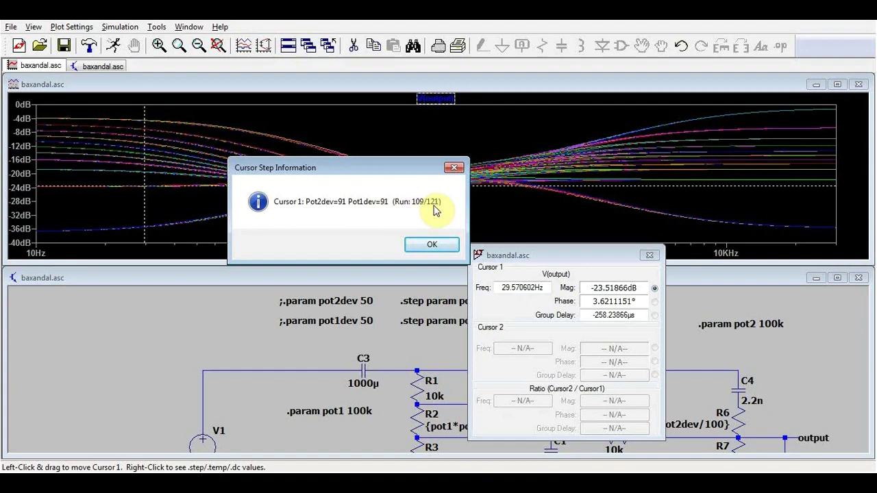
left_click(457, 170)
Close the cursor readout and zoom the baxandal.asc schematic to fit its window
left_click(650, 255)
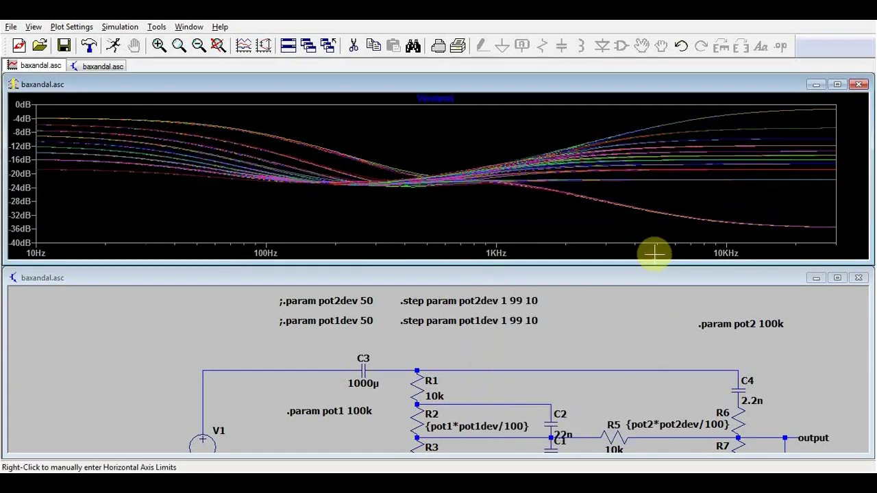
left_click(445, 278)
key("space")
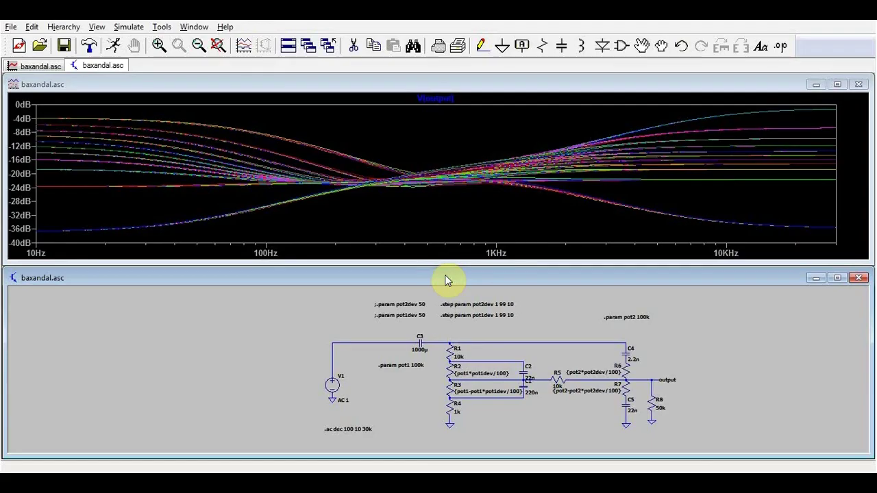